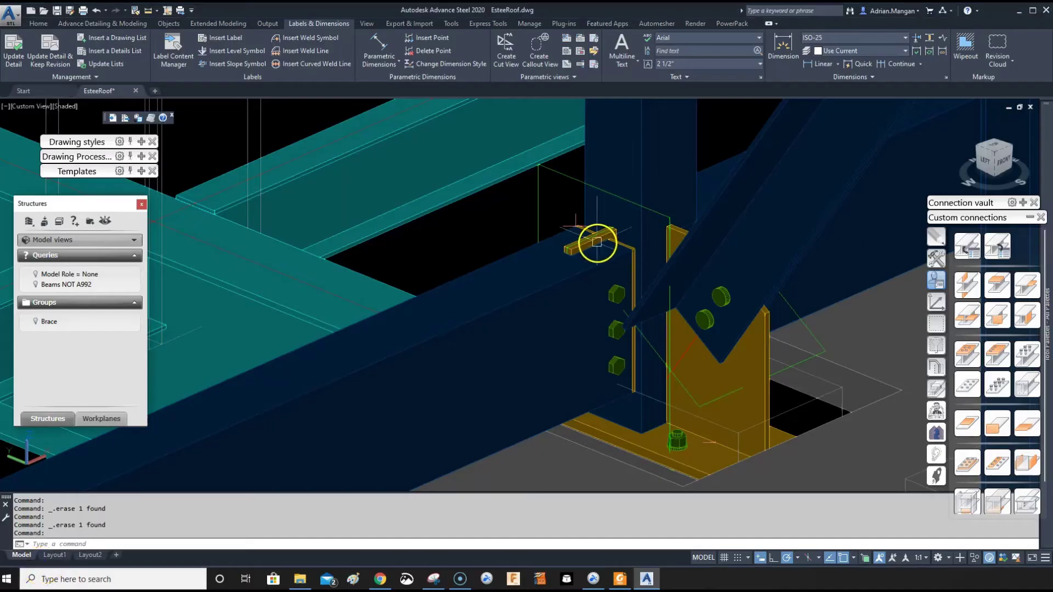
# Examine the beam-to-post connection's bolts, plates and cut outline to identify the parts that belong to it
pyautogui.scroll(2, 612, 251)
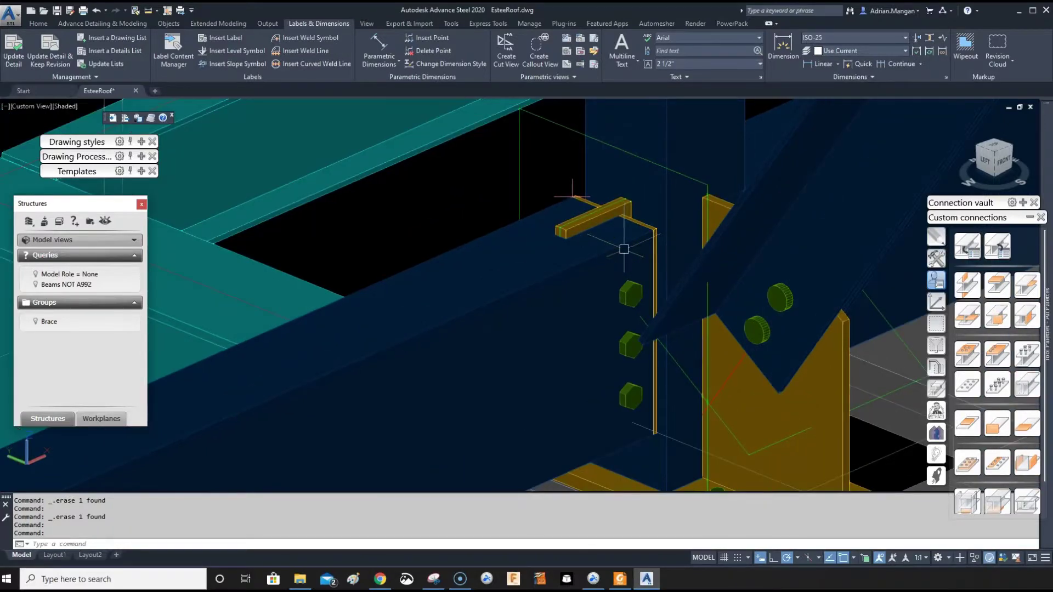
pyautogui.moveTo(671, 235); pyautogui.dragTo(646, 216, button='middle')
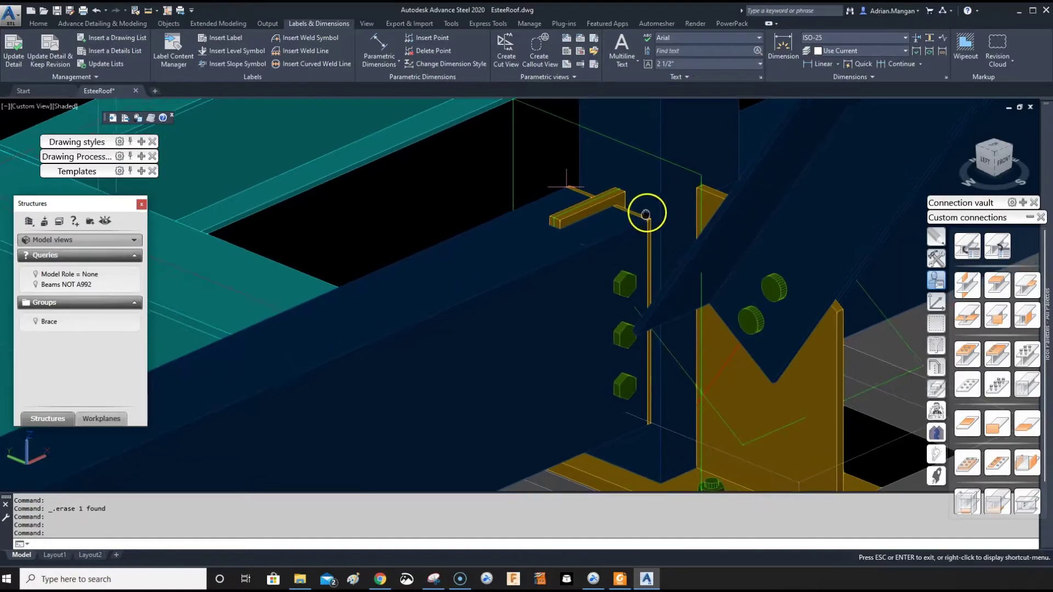
pyautogui.click(622, 279)
pyautogui.press('Escape')
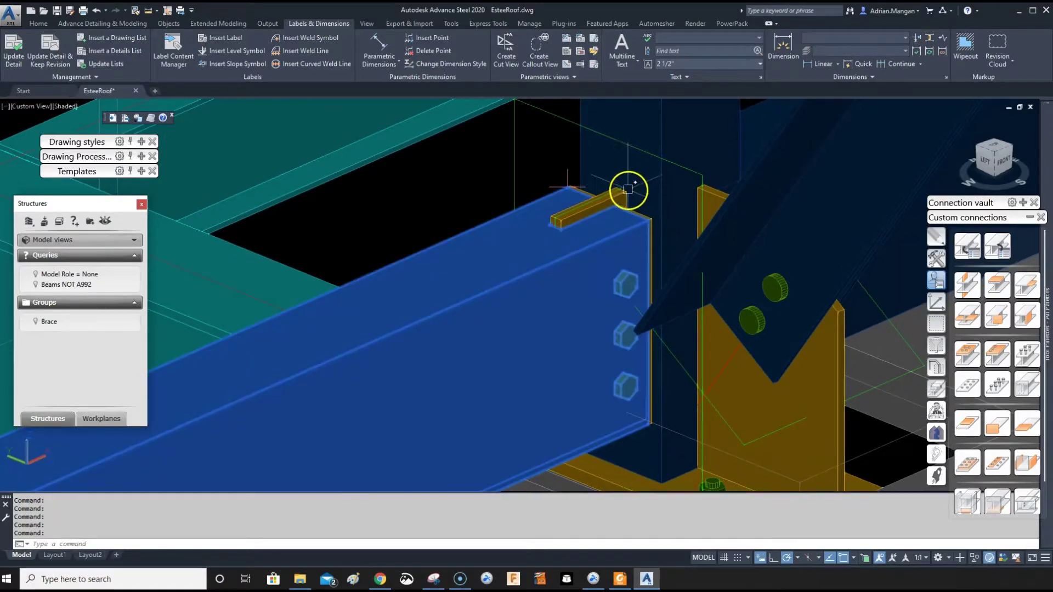
pyautogui.press('Escape')
pyautogui.press('Escape')
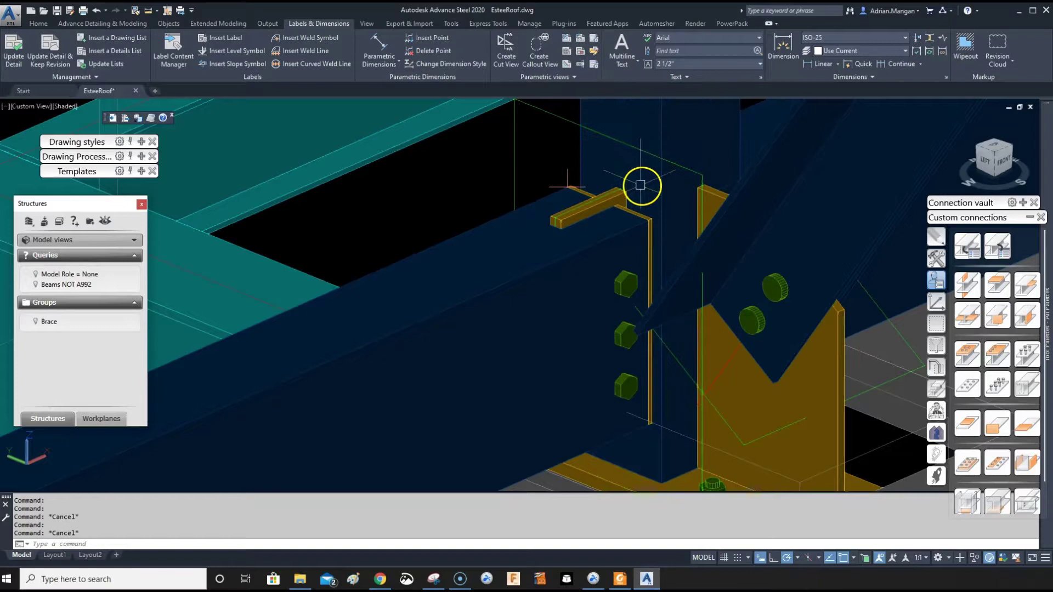
pyautogui.scroll(-1, 622, 195)
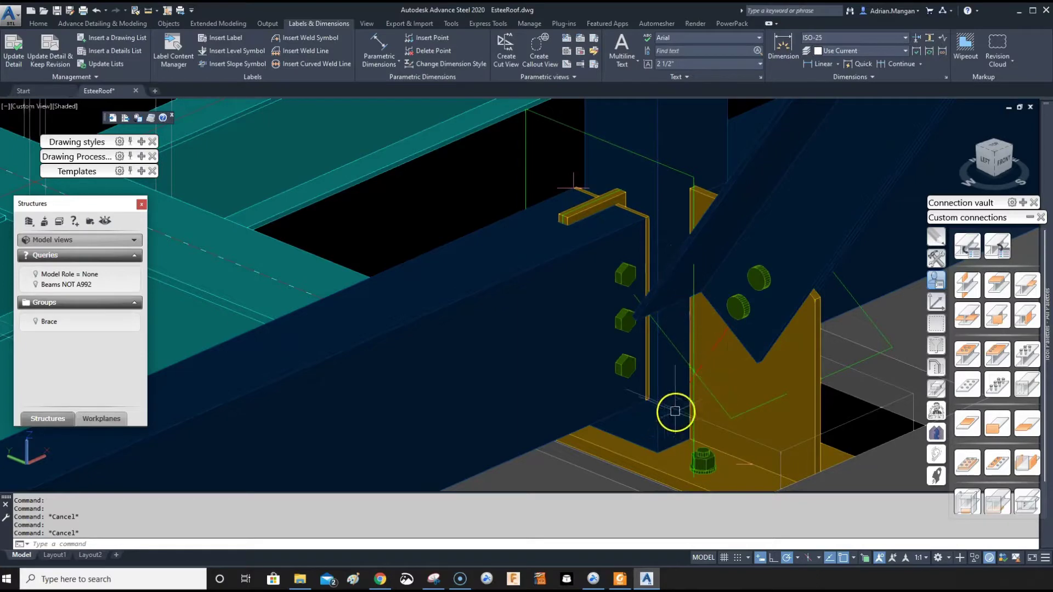
pyautogui.scroll(2, 612, 211)
pyautogui.scroll(-2, 612, 211)
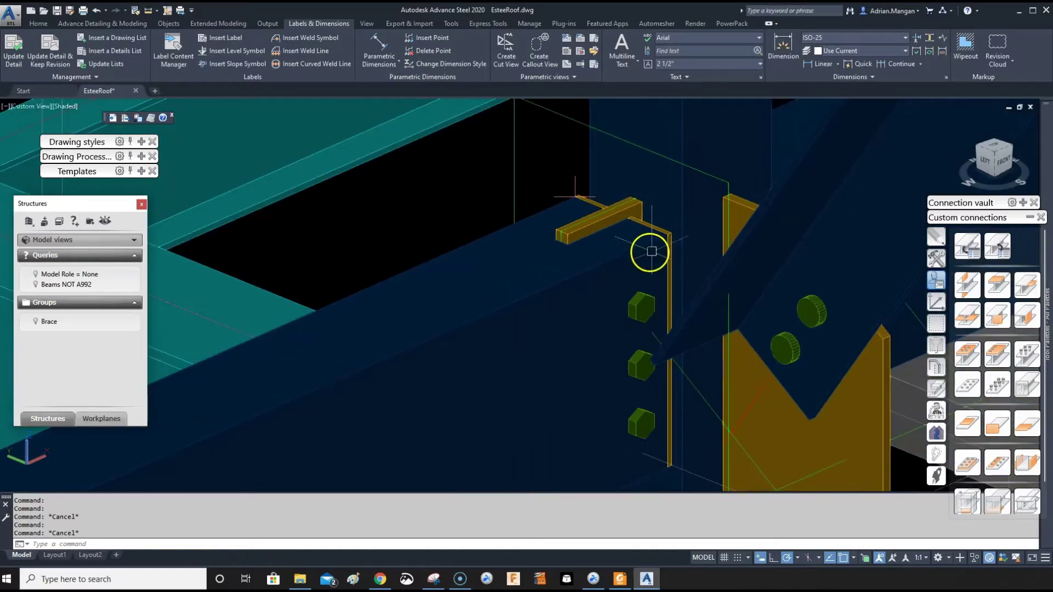
pyautogui.click(652, 308)
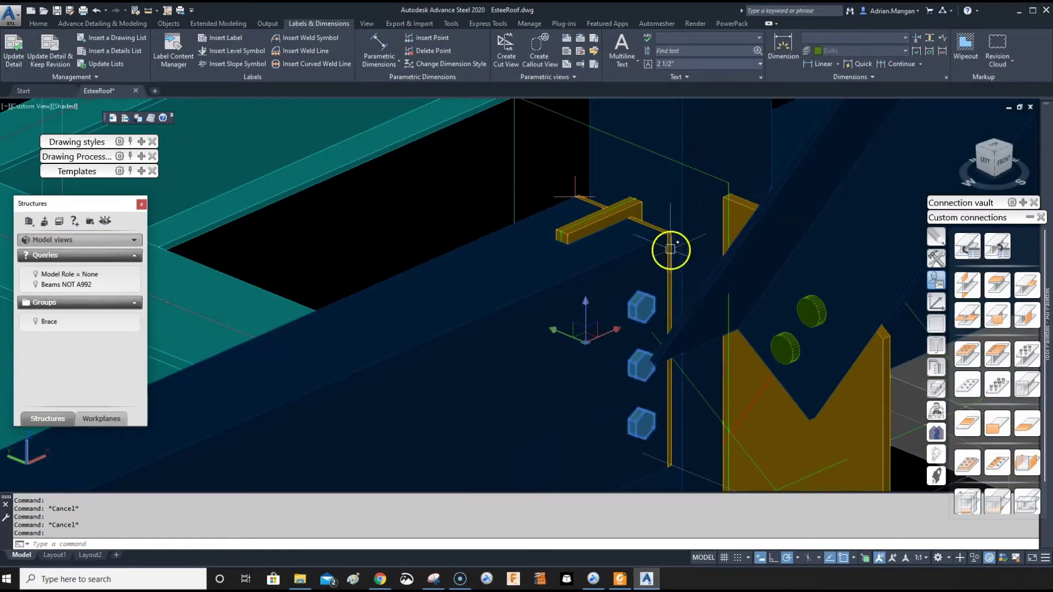
pyautogui.click(674, 245)
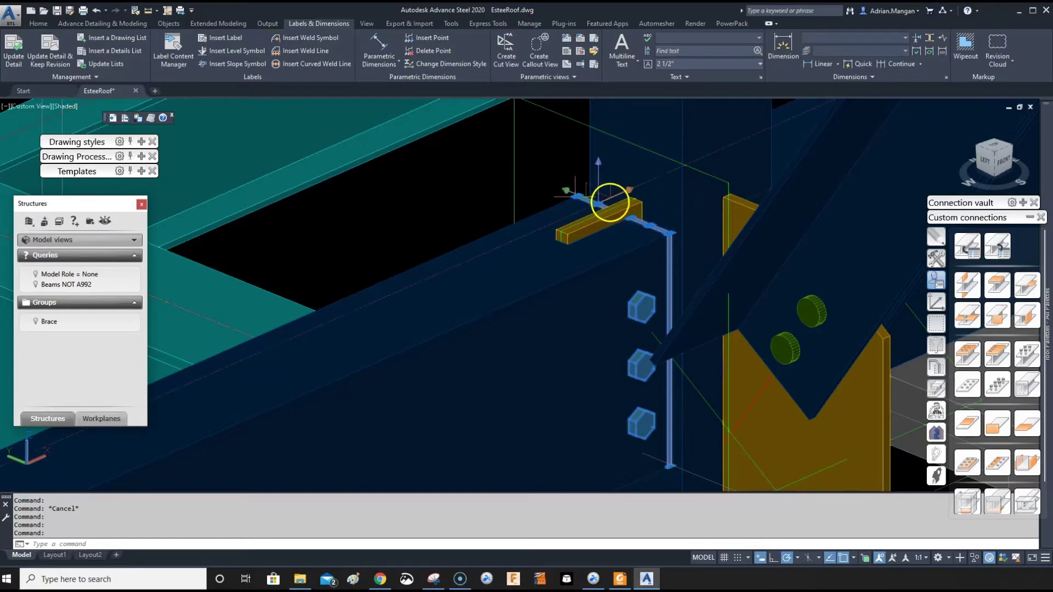
pyautogui.press('Escape')
pyautogui.press('Escape')
pyautogui.scroll(4, 614, 201)
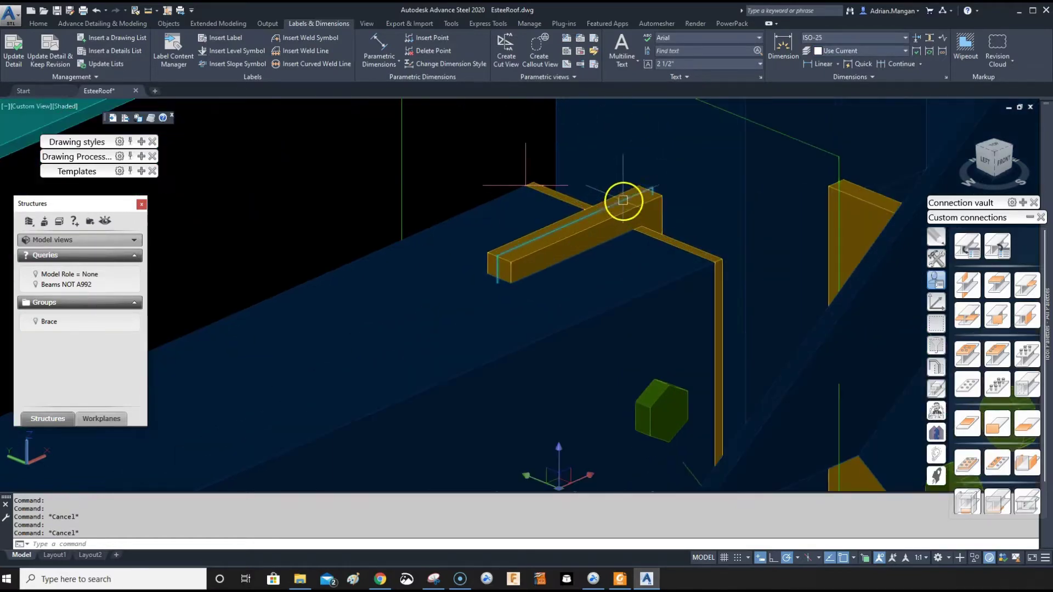
pyautogui.scroll(-5, 622, 200)
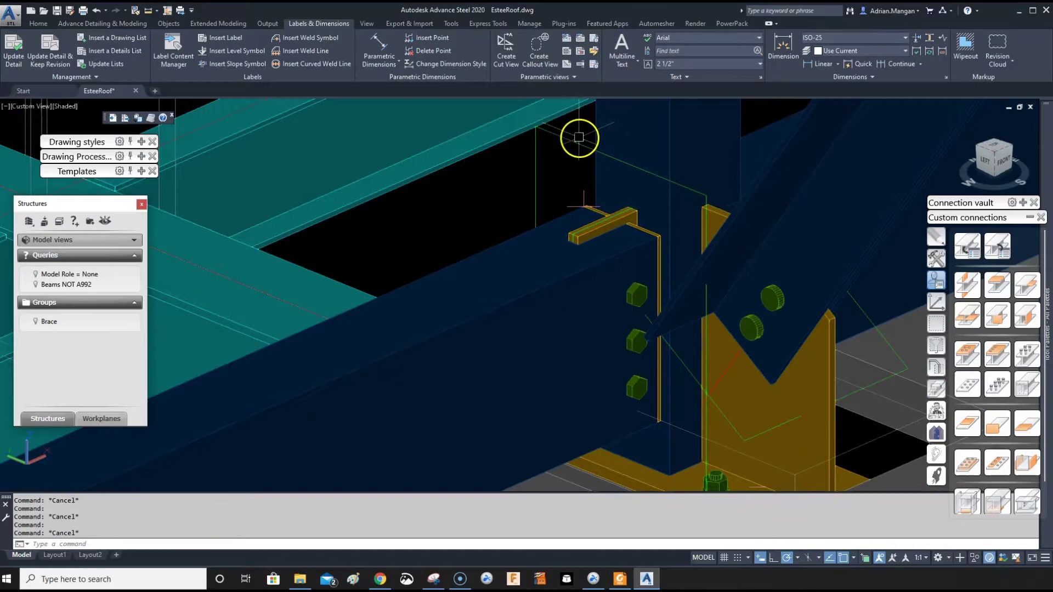
pyautogui.click(579, 147)
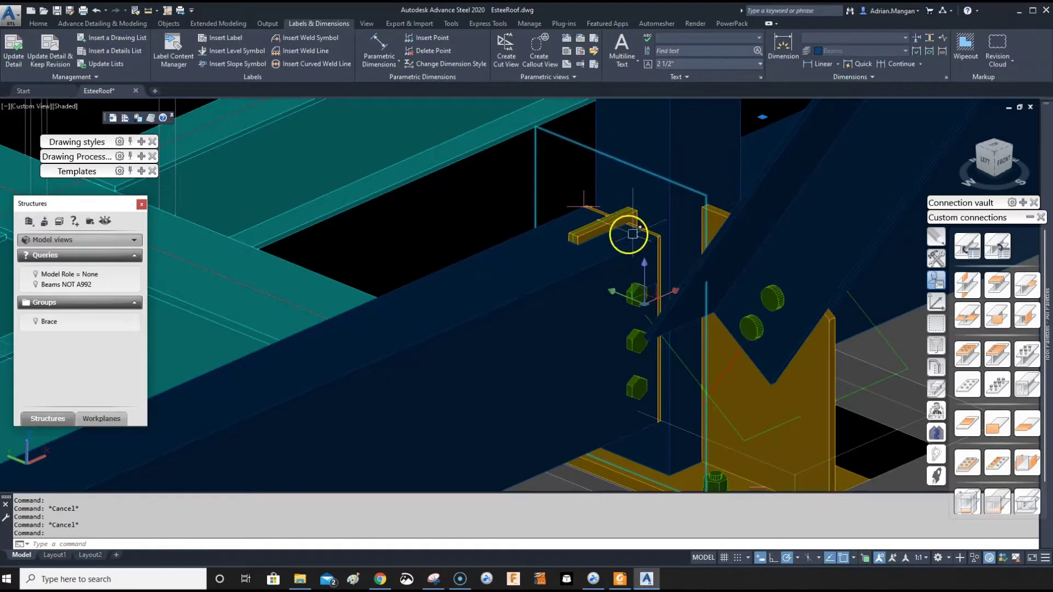
pyautogui.press('Escape')
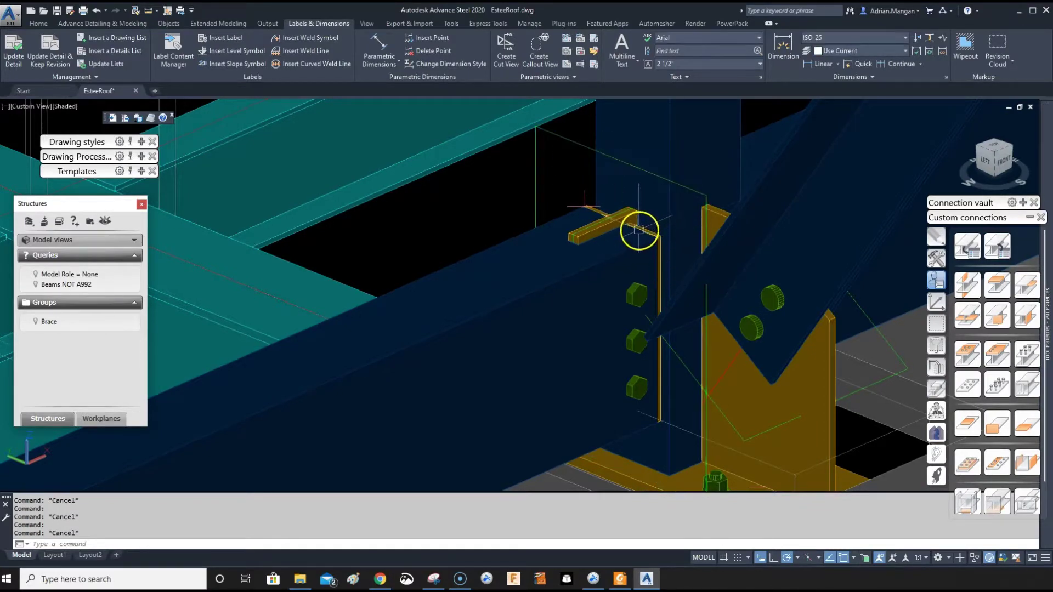
# Switch the model's visual style to 2D Wireframe with the beam-to-post connection in close view
pyautogui.keyDown('shift'); pyautogui.moveTo(665, 255); pyautogui.dragTo(886, 319, button='middle'); pyautogui.keyUp('shift')
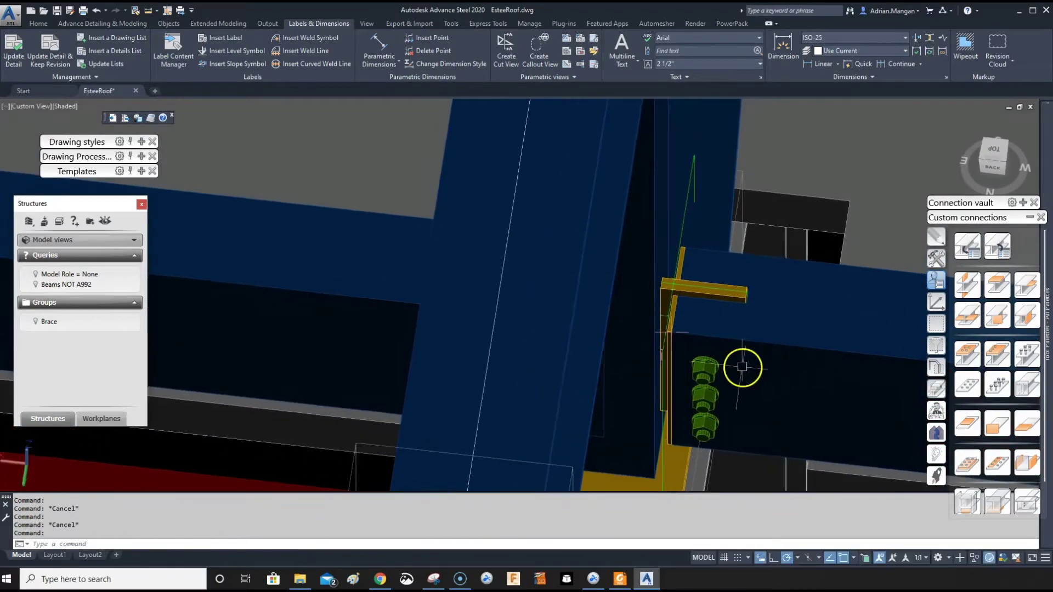
pyautogui.scroll(5, 680, 359)
pyautogui.scroll(-5, 775, 288)
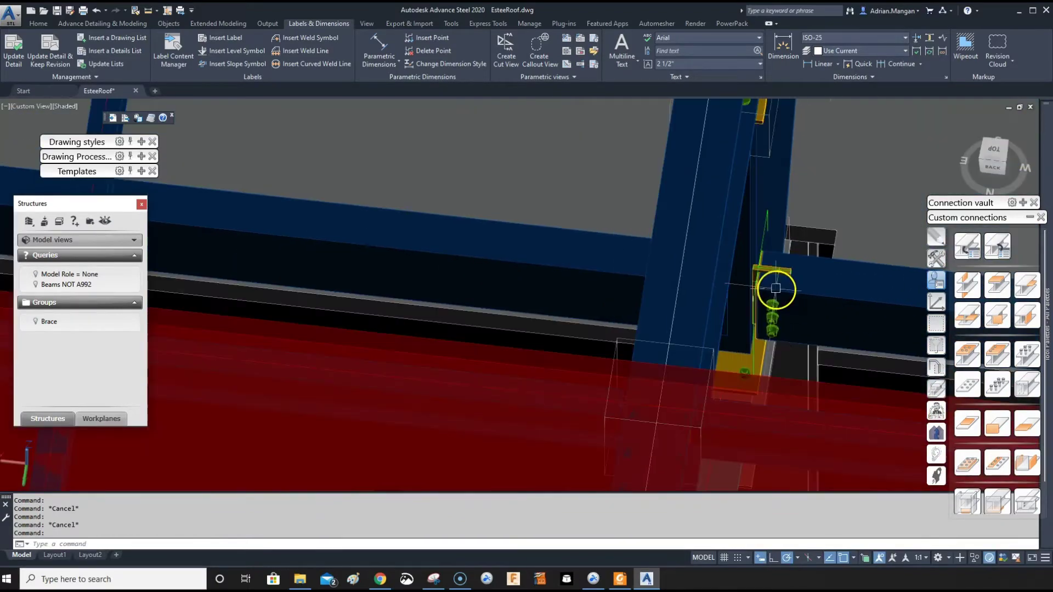
pyautogui.keyDown('shift'); pyautogui.moveTo(776, 296); pyautogui.dragTo(705, 287, button='middle'); pyautogui.keyUp('shift')
pyautogui.moveTo(727, 324); pyautogui.dragTo(481, 143, button='middle')
pyautogui.keyDown('shift'); pyautogui.moveTo(613, 231); pyautogui.dragTo(485, 156, button='middle'); pyautogui.keyUp('shift')
pyautogui.scroll(5, 606, 315)
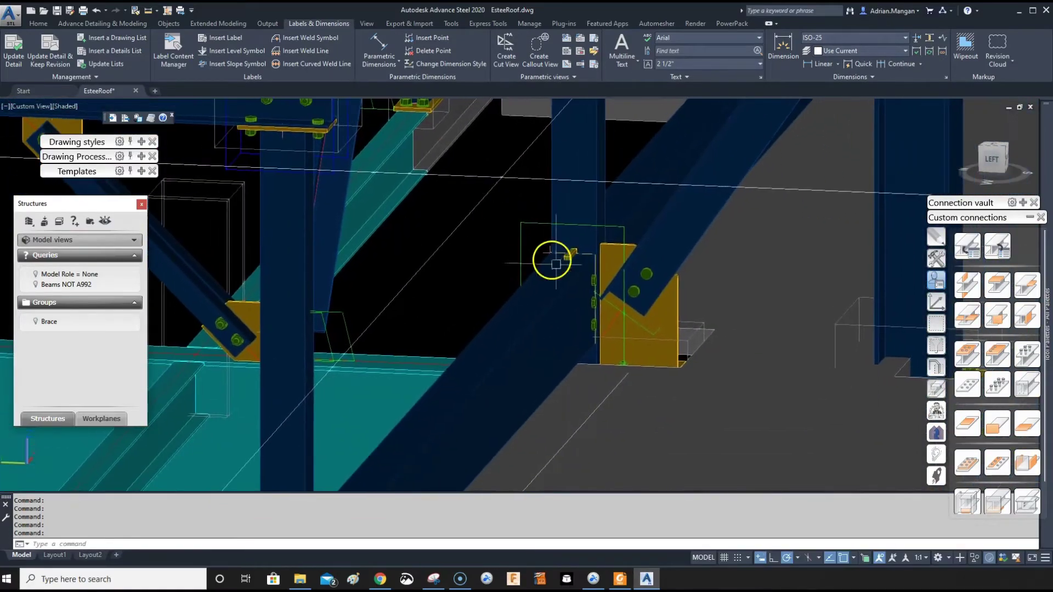
pyautogui.keyDown('shift'); pyautogui.moveTo(578, 284); pyautogui.dragTo(569, 290, button='middle'); pyautogui.keyUp('shift')
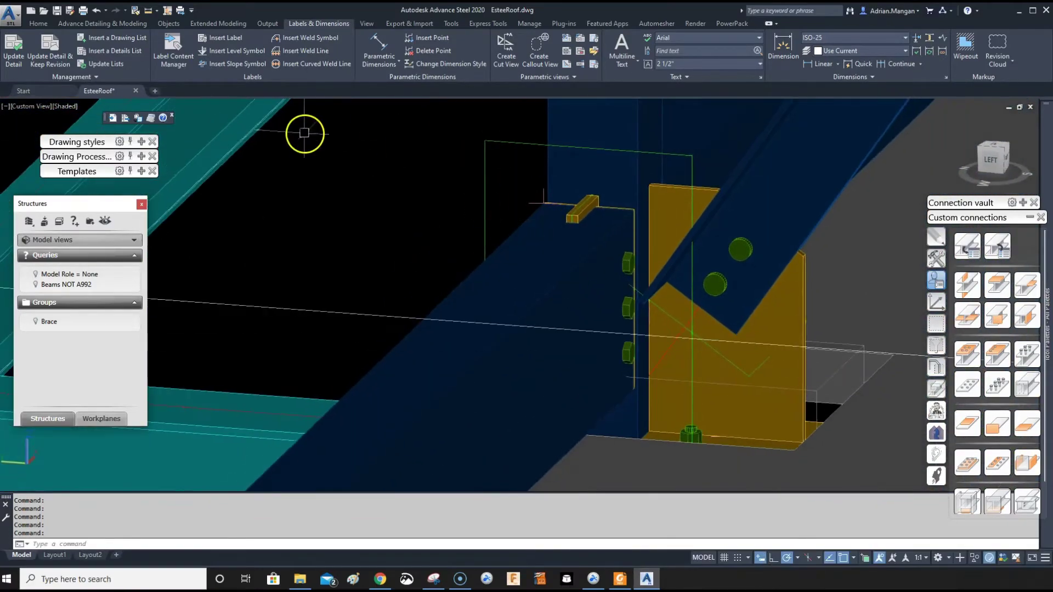
pyautogui.click(62, 108)
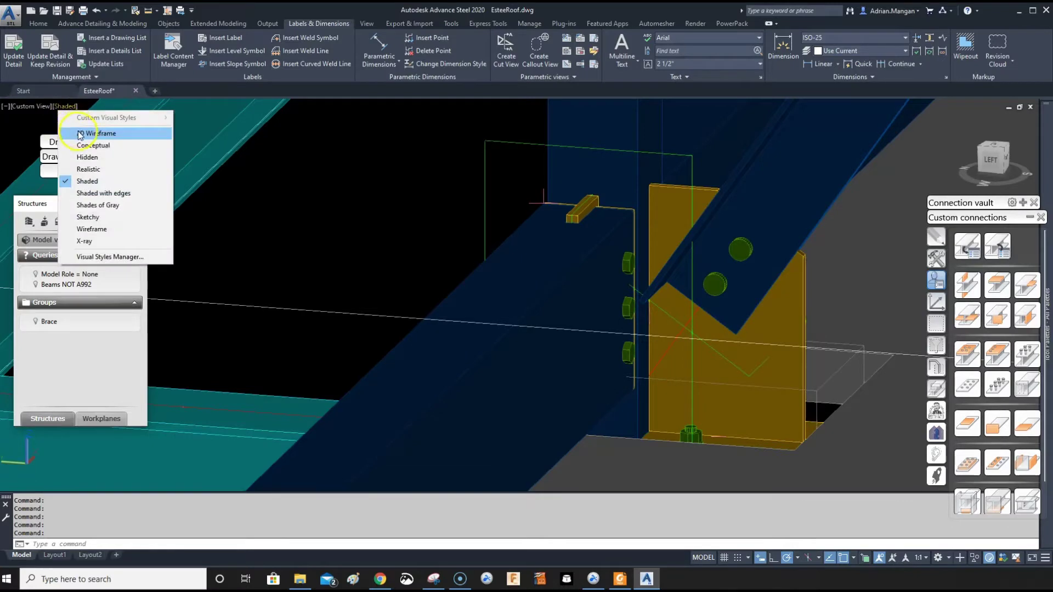
pyautogui.click(83, 133)
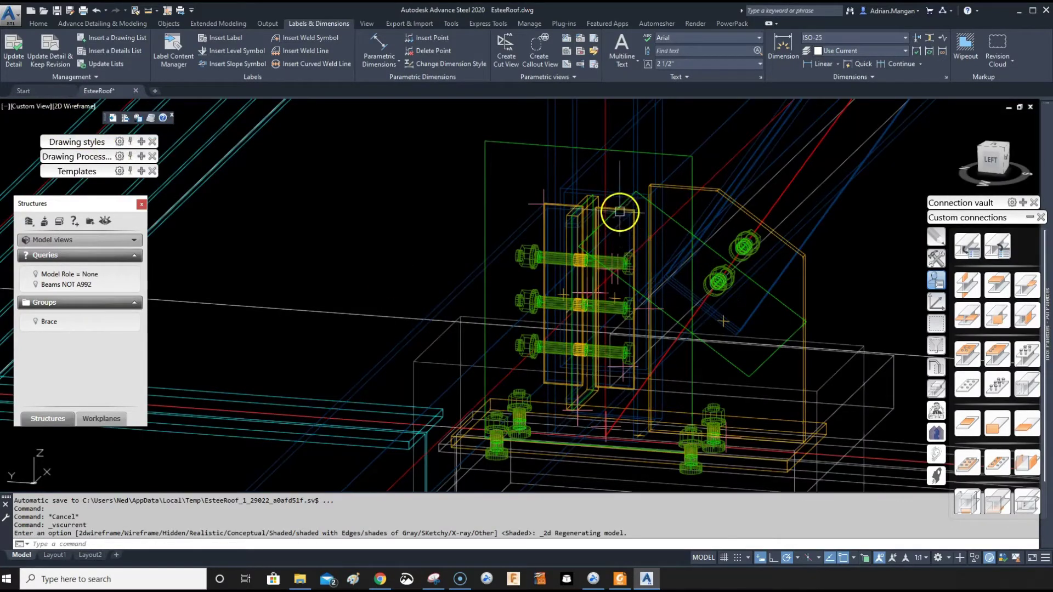
# Start a user connection template defined by 2 beams, picking the vertical post first and the connecting beam second
pyautogui.click(967, 246)
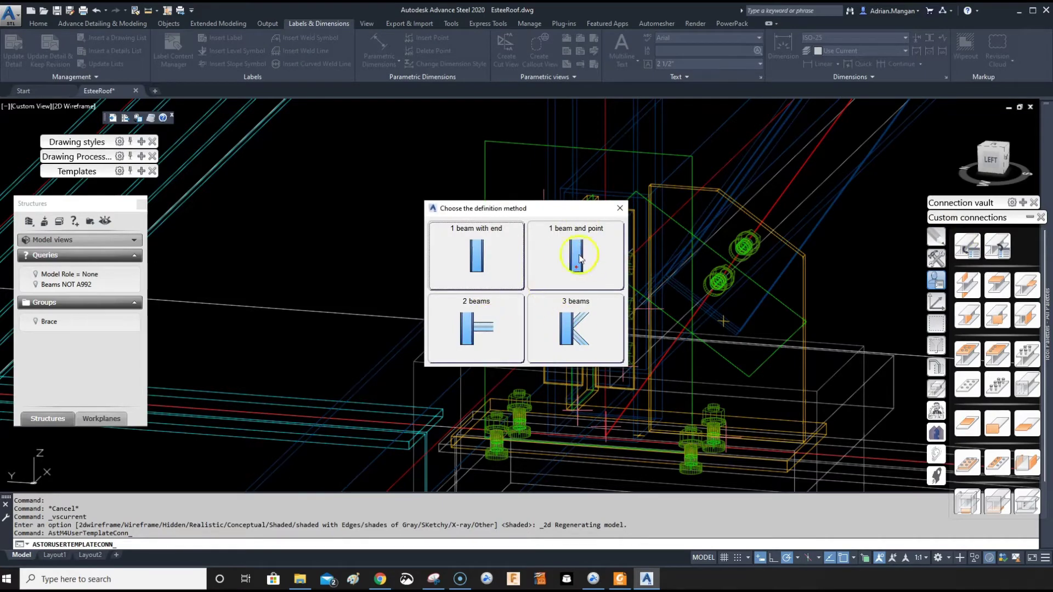
pyautogui.click(487, 324)
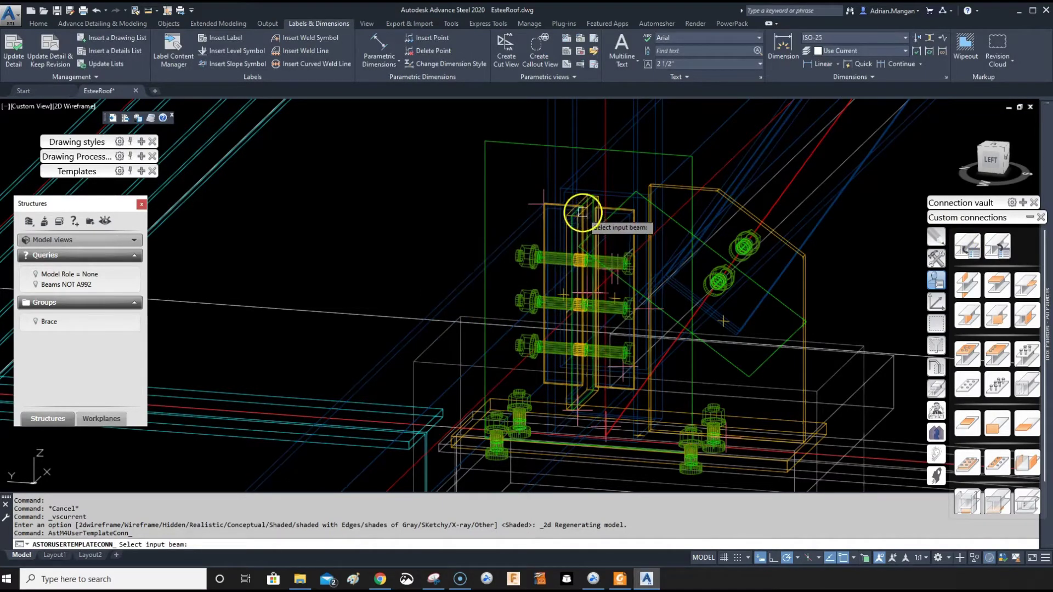
pyautogui.click(558, 166)
pyautogui.press('Return')
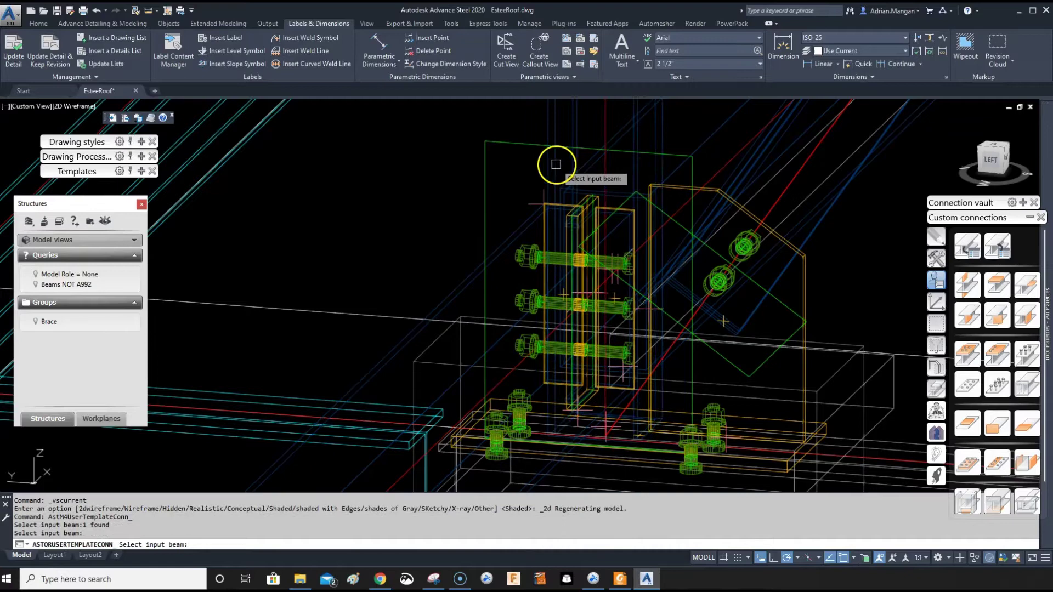
pyautogui.click(523, 229)
pyautogui.press('Return')
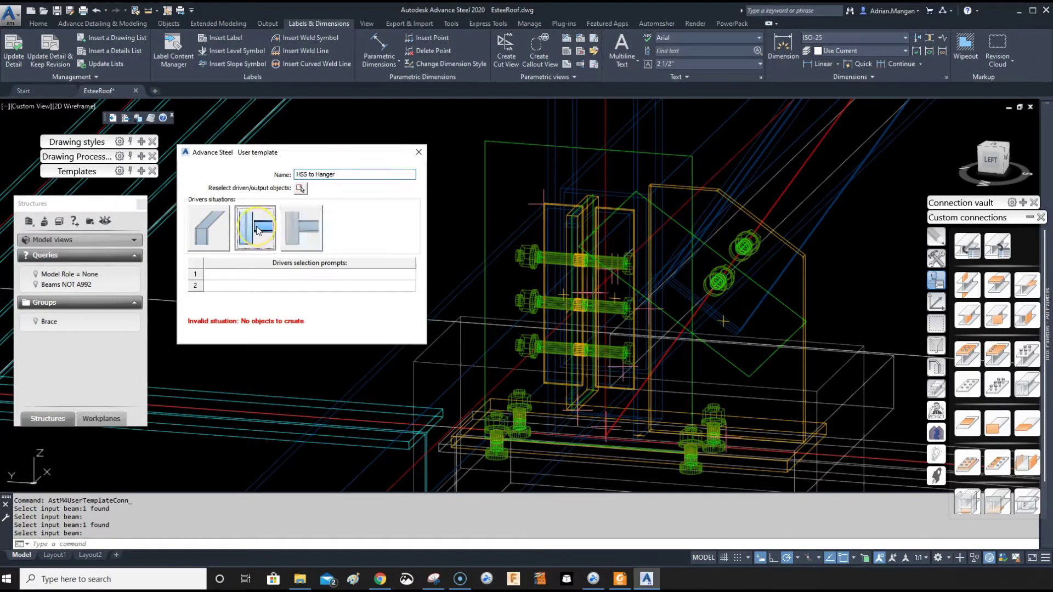
# Name the template HSS to Hanger and enter Post and Beam as its driver selection prompts
pyautogui.click(299, 276)
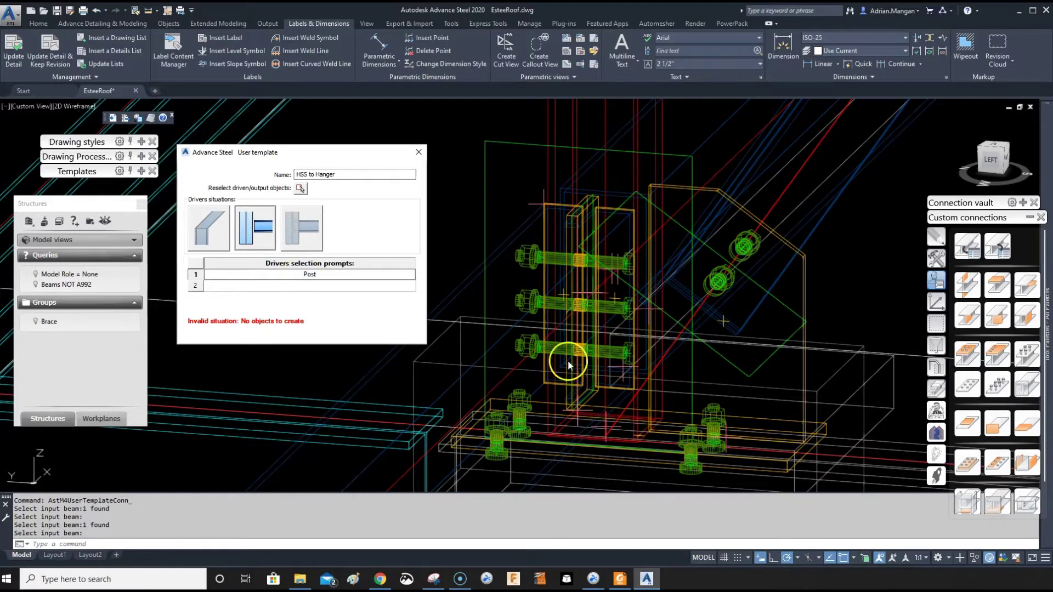
pyautogui.click(313, 285)
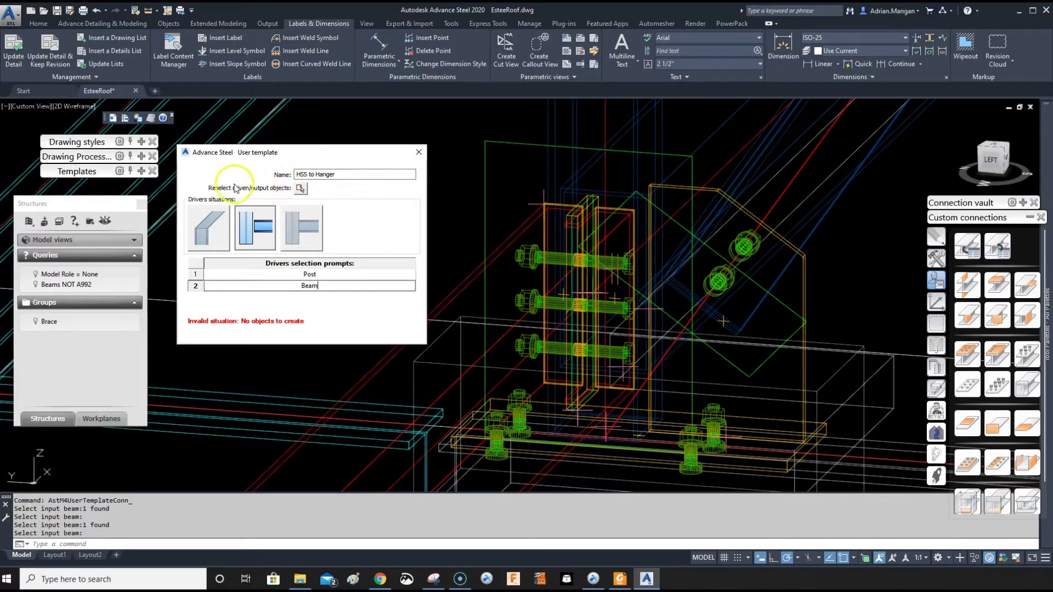
# Reselect the template's output objects, adding the central vertical plate, the two plates beside it and the three-bolt group
pyautogui.click(300, 188)
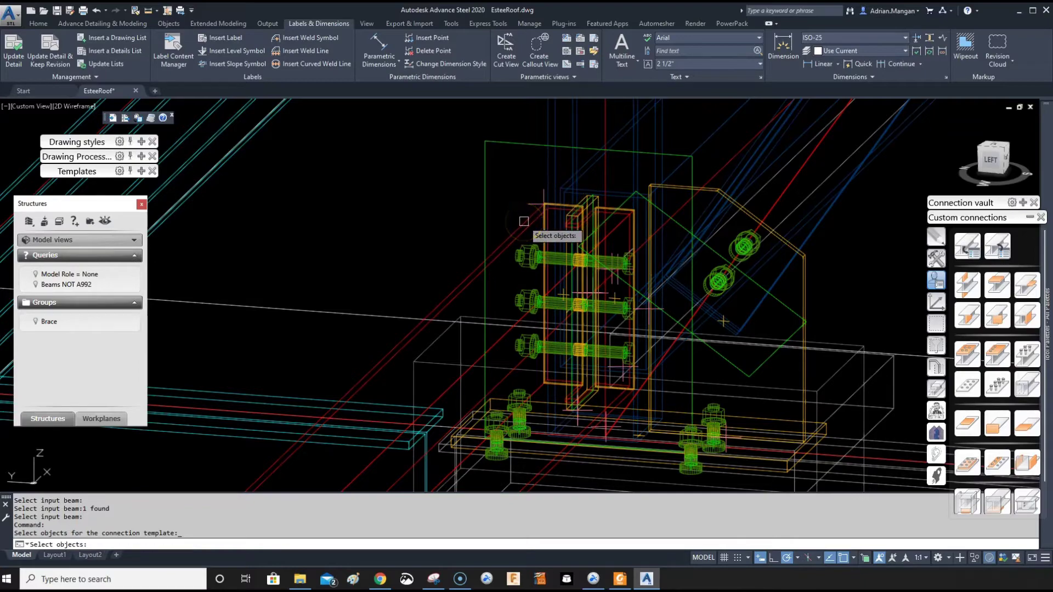
pyautogui.scroll(4, 584, 202)
pyautogui.click(618, 220)
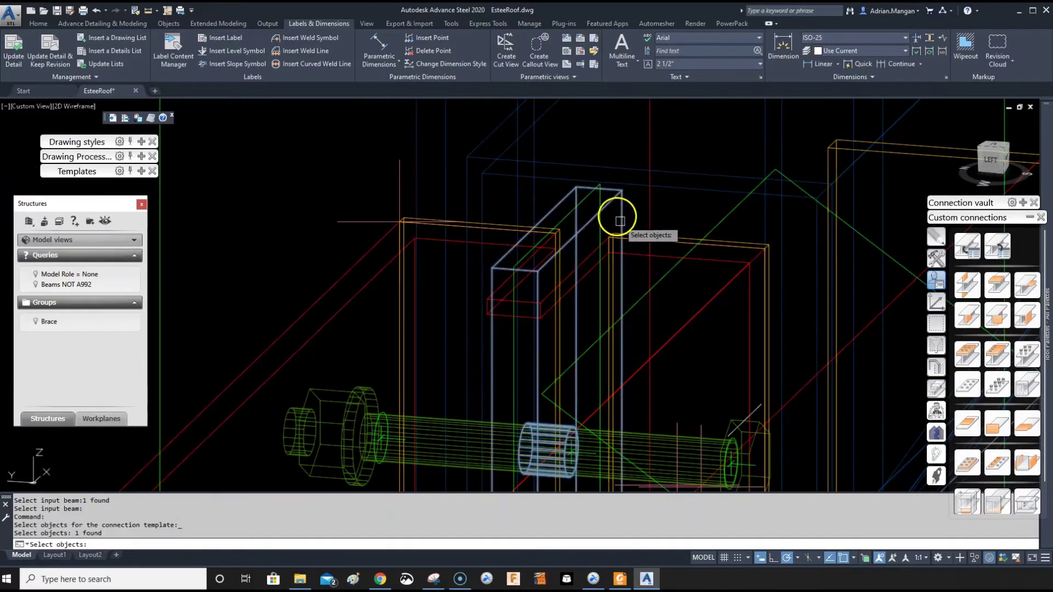
pyautogui.click(630, 229)
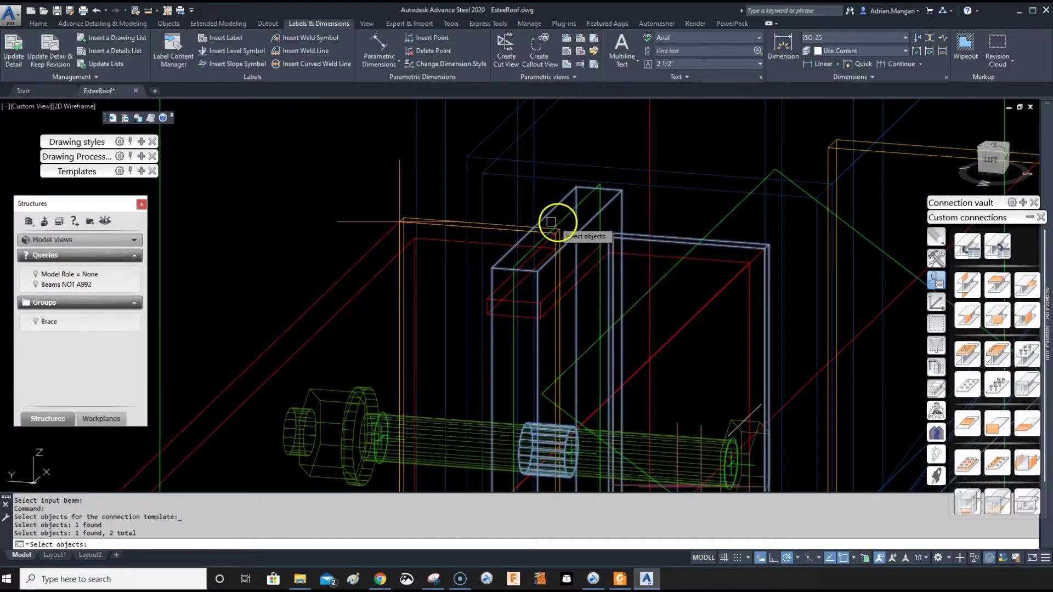
pyautogui.click(508, 222)
pyautogui.scroll(3, 614, 230)
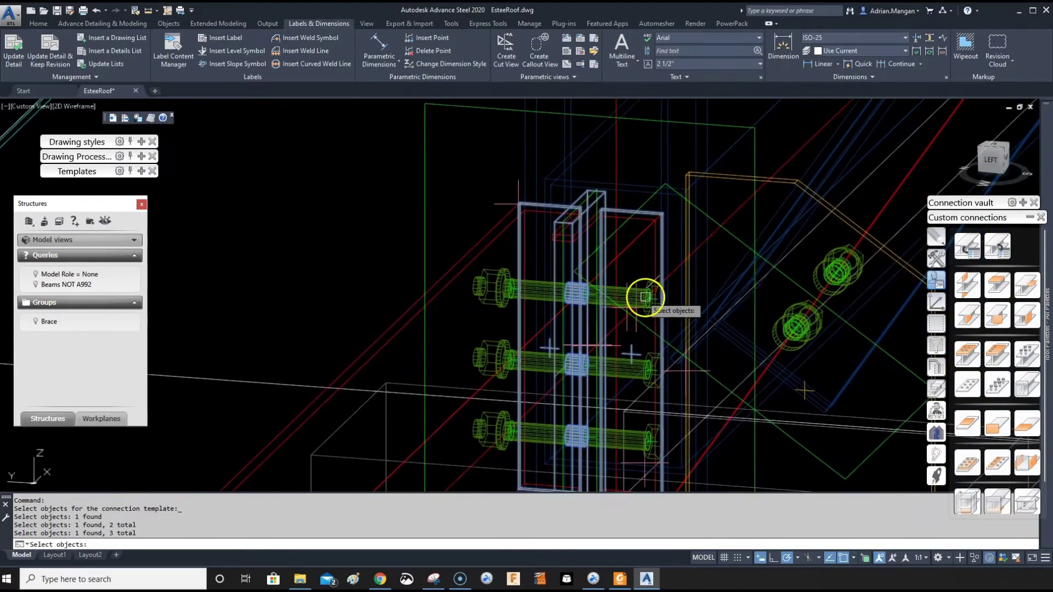
pyautogui.scroll(3, 645, 297)
pyautogui.click(652, 278)
pyautogui.scroll(-3, 653, 279)
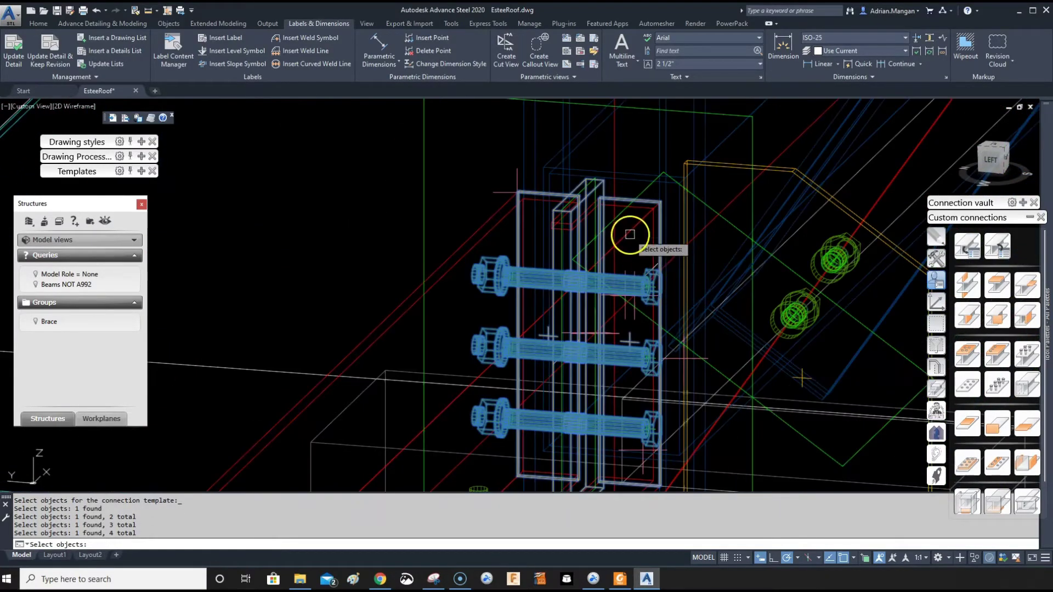
# Add the two weld markers at the connection plates to the template's object selection
pyautogui.scroll(2, 518, 170)
pyautogui.click(515, 179)
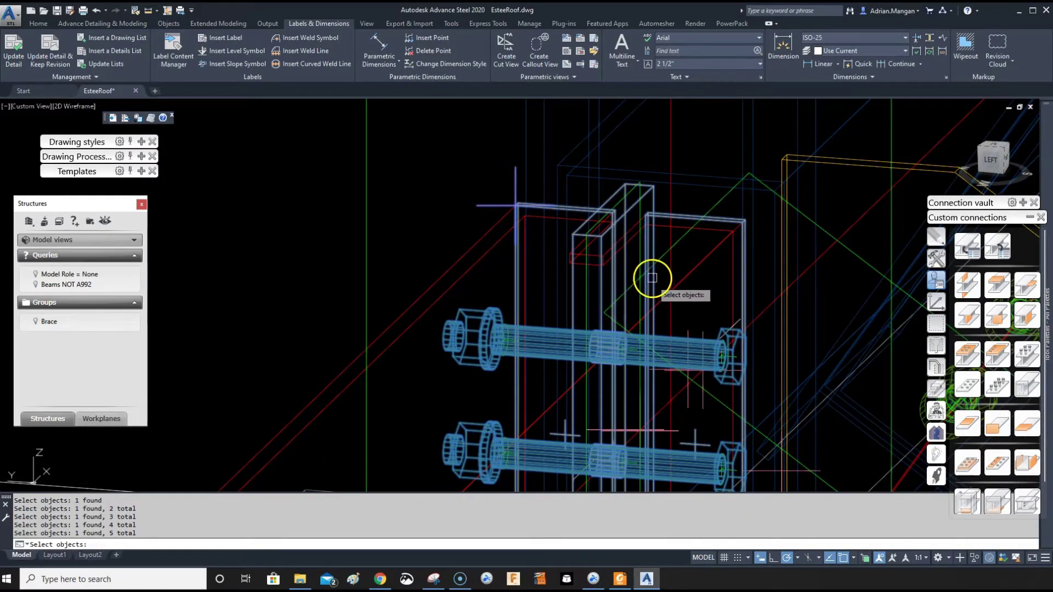
pyautogui.moveTo(652, 278); pyautogui.dragTo(641, 229, button='middle')
pyautogui.click(660, 384)
pyautogui.scroll(-2, 670, 343)
pyautogui.moveTo(670, 343); pyautogui.dragTo(651, 362, button='middle')
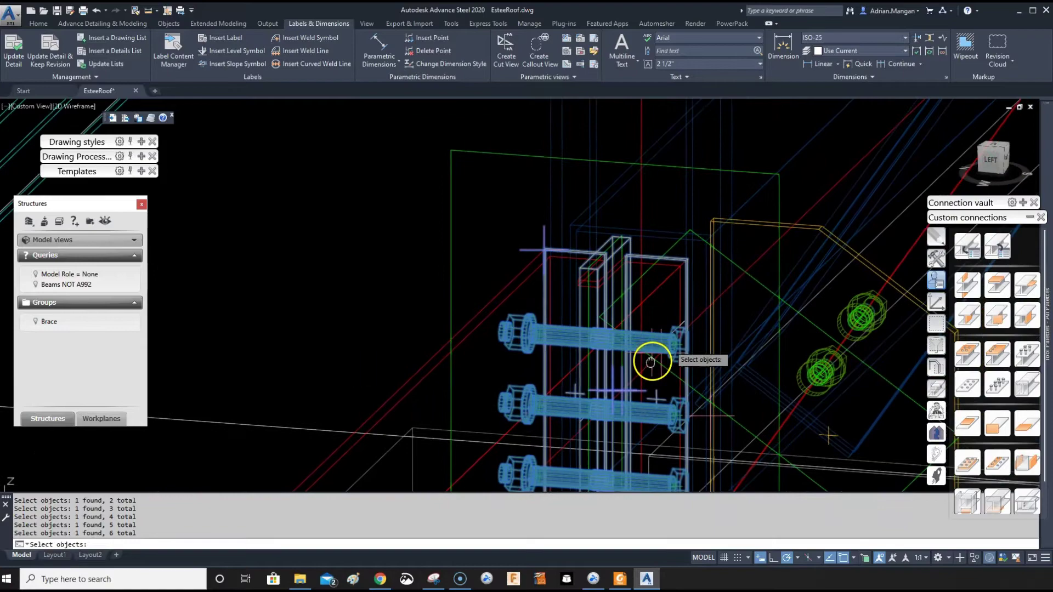
# Add the cut feature at the central plate and the large rectangular cut outline, finish the selection and close the template dialog
pyautogui.scroll(2, 599, 253)
pyautogui.click(601, 263)
pyautogui.scroll(-2, 604, 264)
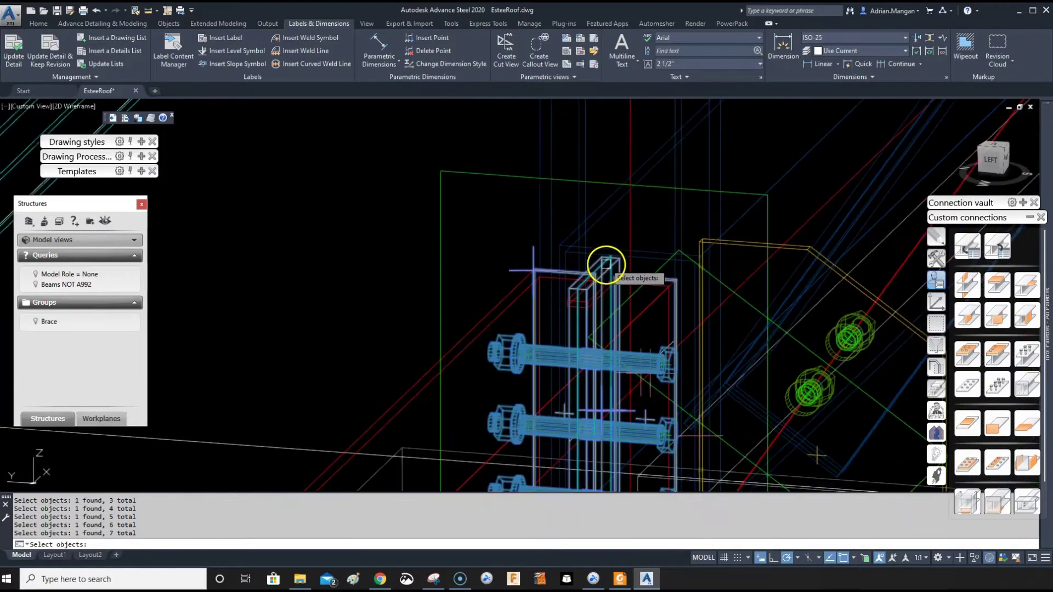
pyautogui.scroll(-2, 605, 265)
pyautogui.click(517, 237)
pyautogui.scroll(-2, 517, 238)
pyautogui.moveTo(517, 238); pyautogui.dragTo(553, 208, button='middle')
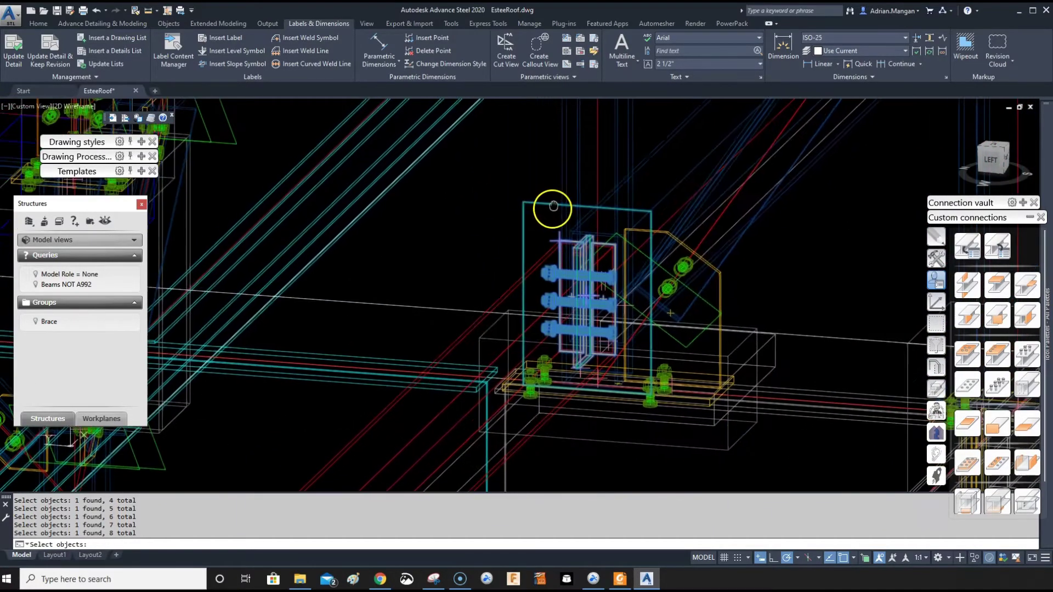
pyautogui.press('Return')
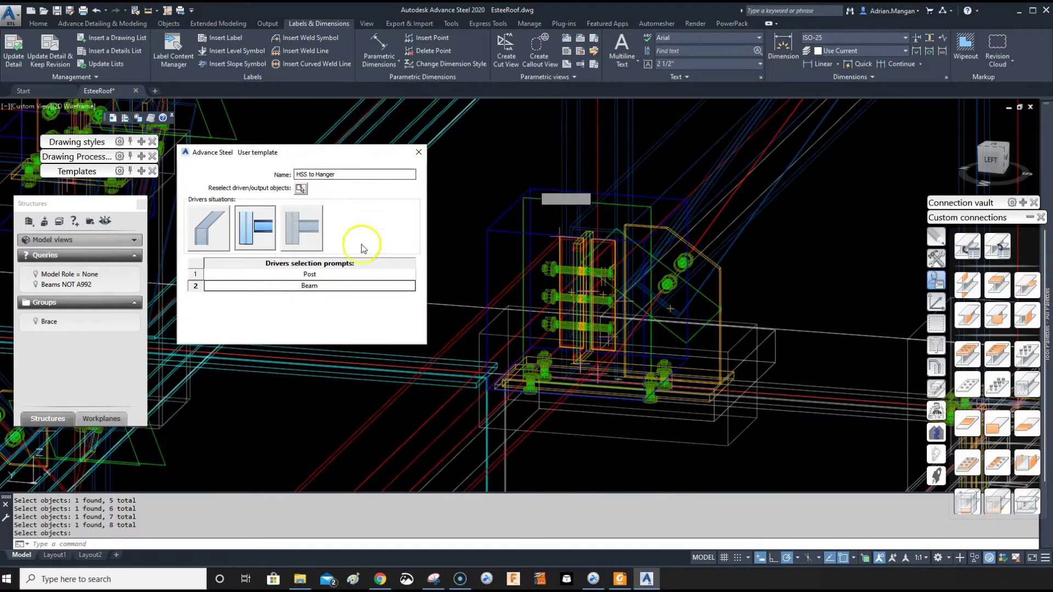
pyautogui.click(418, 152)
pyautogui.scroll(-5, 653, 258)
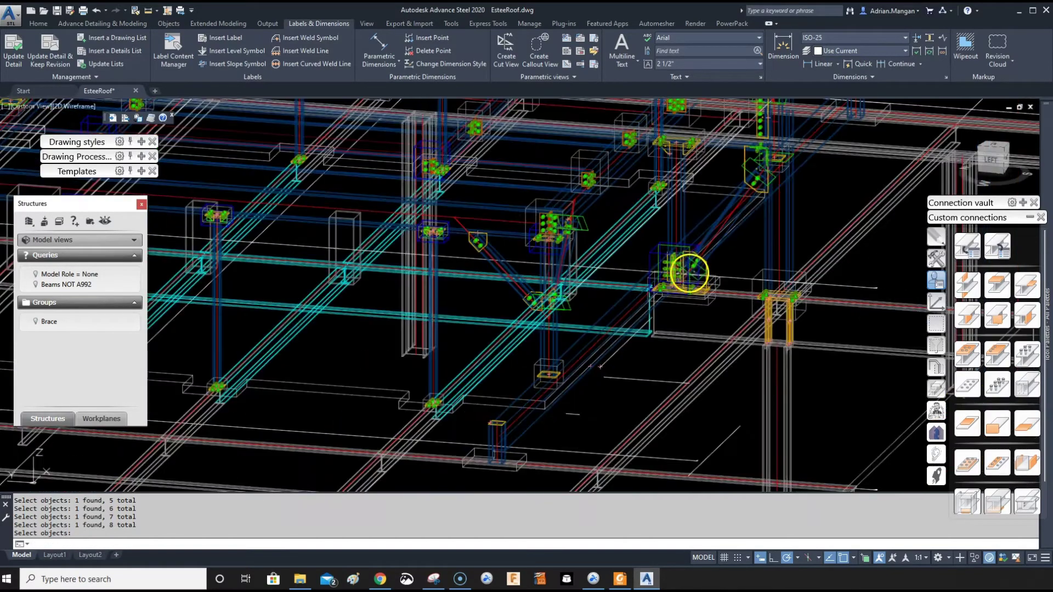
# Display the model in the Shaded visual style and frame the bolted beam-to-hanger-post connection
pyautogui.keyDown('shift'); pyautogui.moveTo(681, 272); pyautogui.dragTo(560, 259, button='middle'); pyautogui.keyUp('shift')
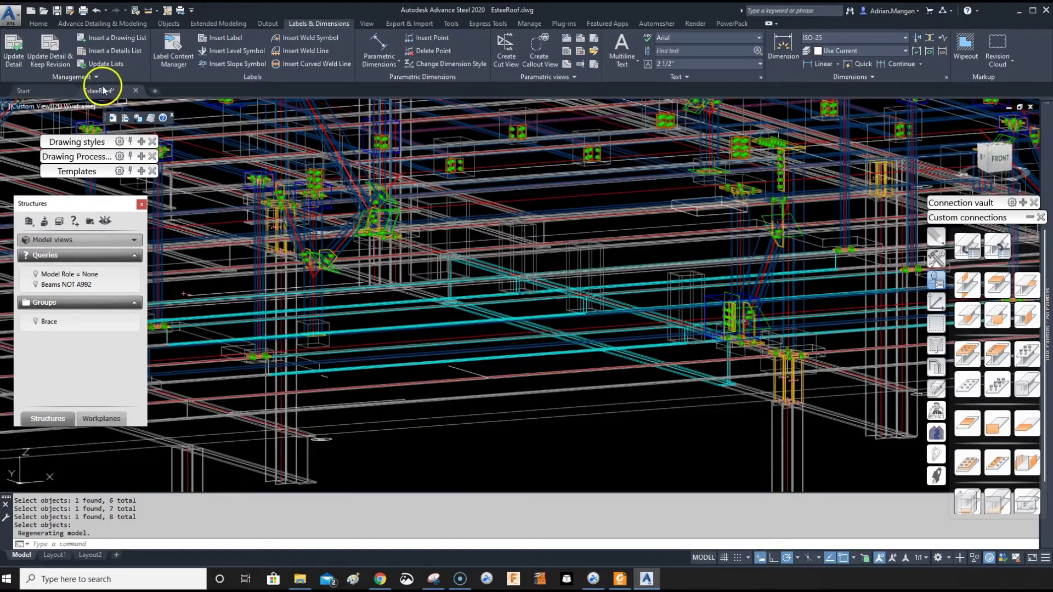
pyautogui.click(78, 112)
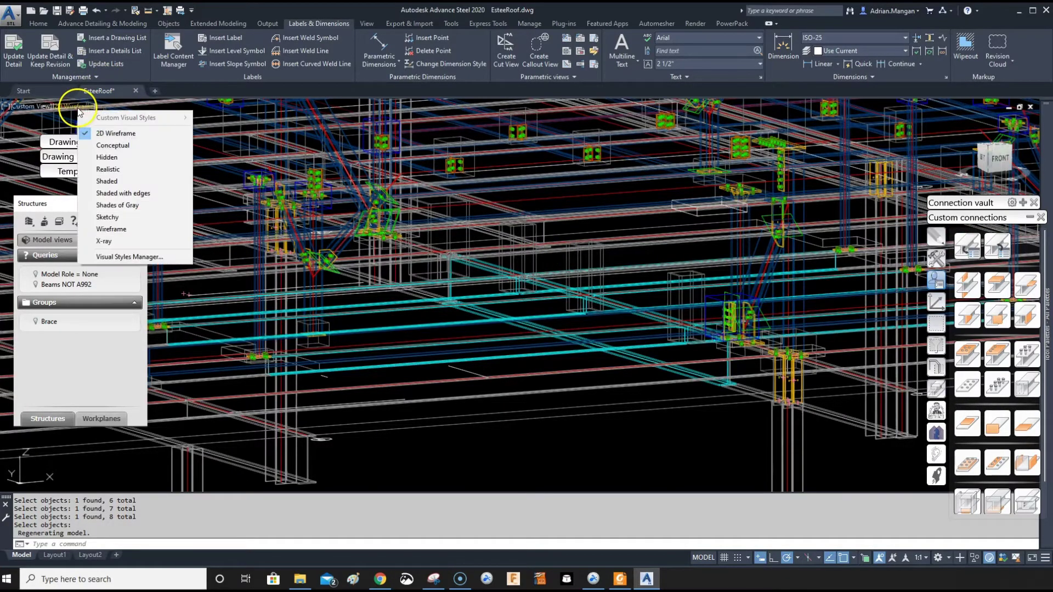
pyautogui.click(102, 183)
pyautogui.scroll(5, 712, 317)
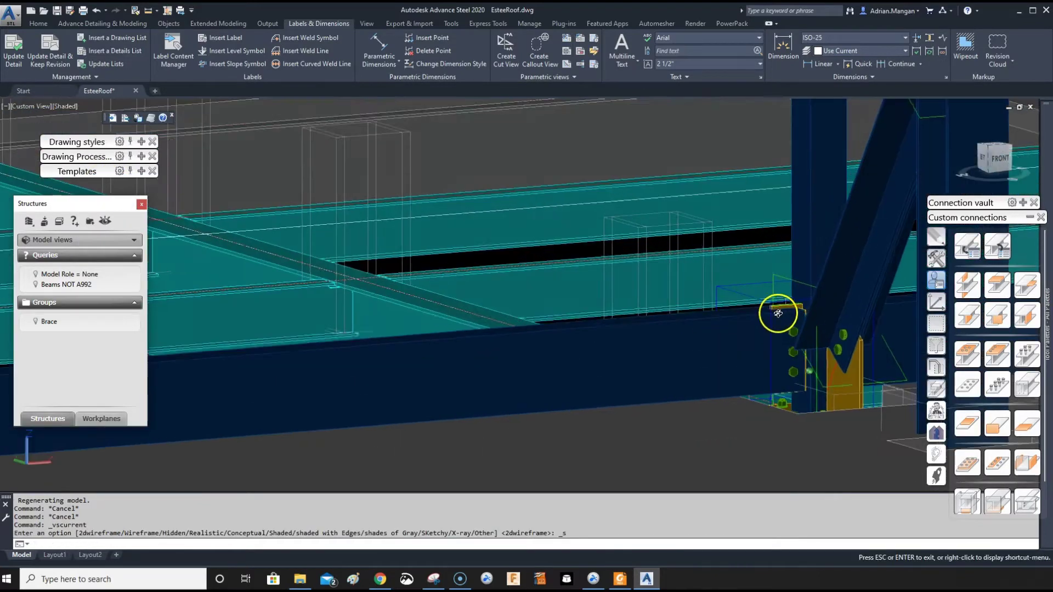
pyautogui.scroll(5, 803, 334)
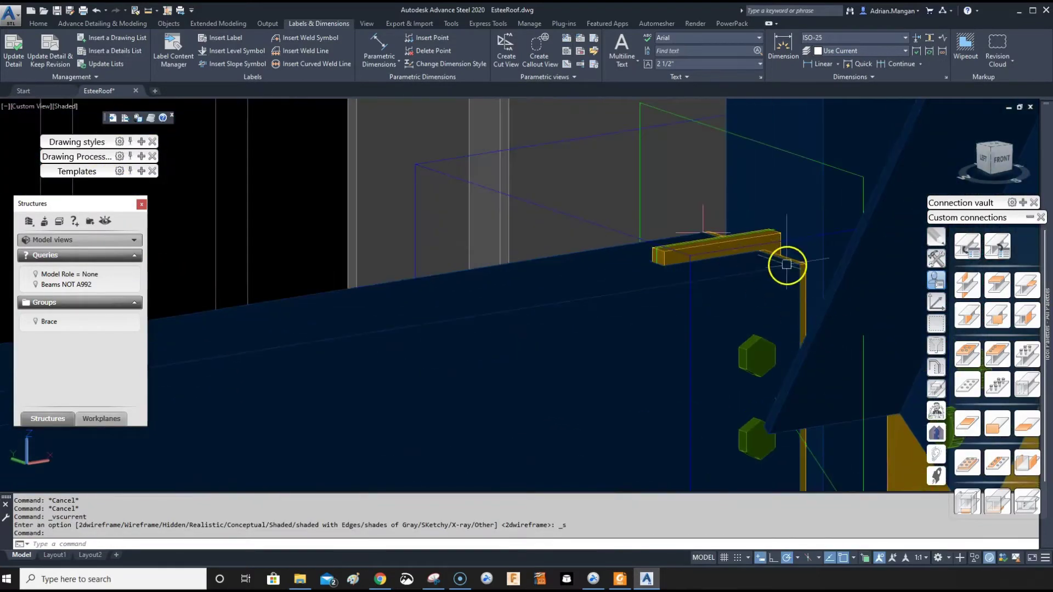
# Insert the HSS to Hanger template from EsteeRoof.dwg at the beam's end, using the short capped post and the beam as drivers
pyautogui.click(1001, 251)
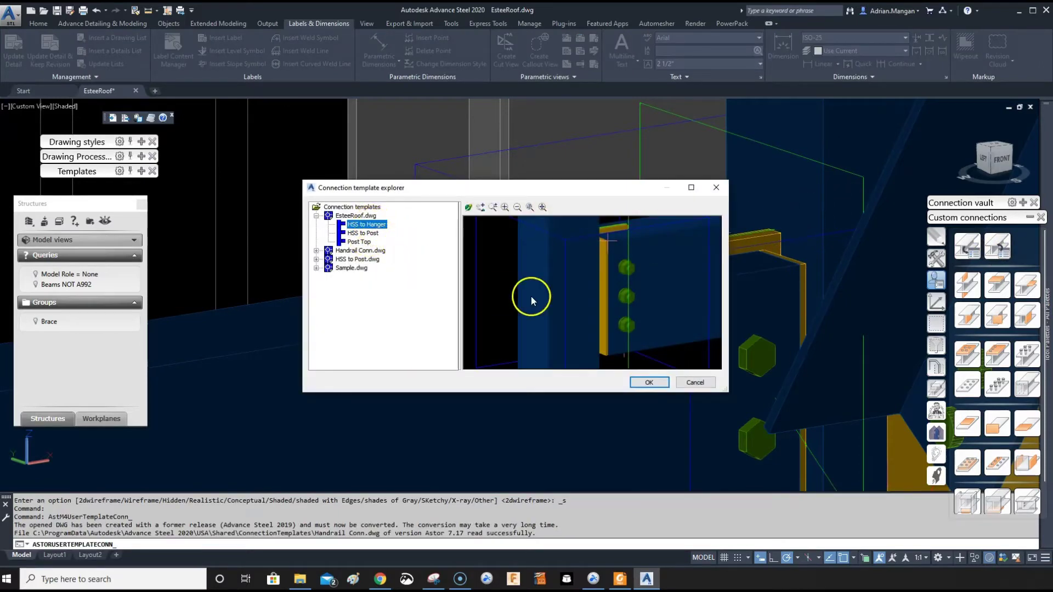
pyautogui.click(648, 381)
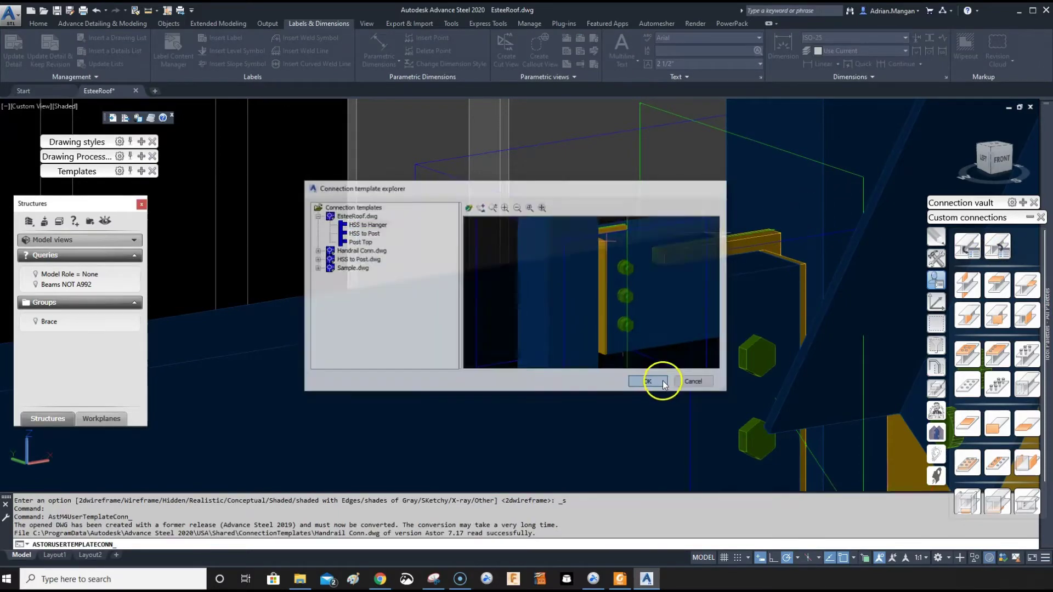
pyautogui.scroll(-10, 658, 307)
pyautogui.scroll(8, 458, 176)
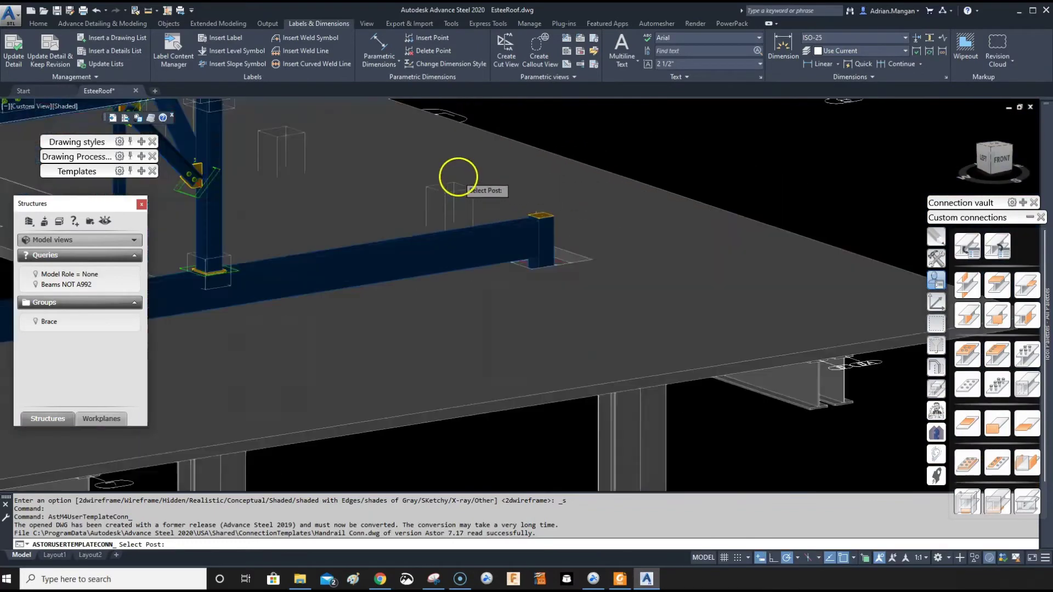
pyautogui.click(642, 308)
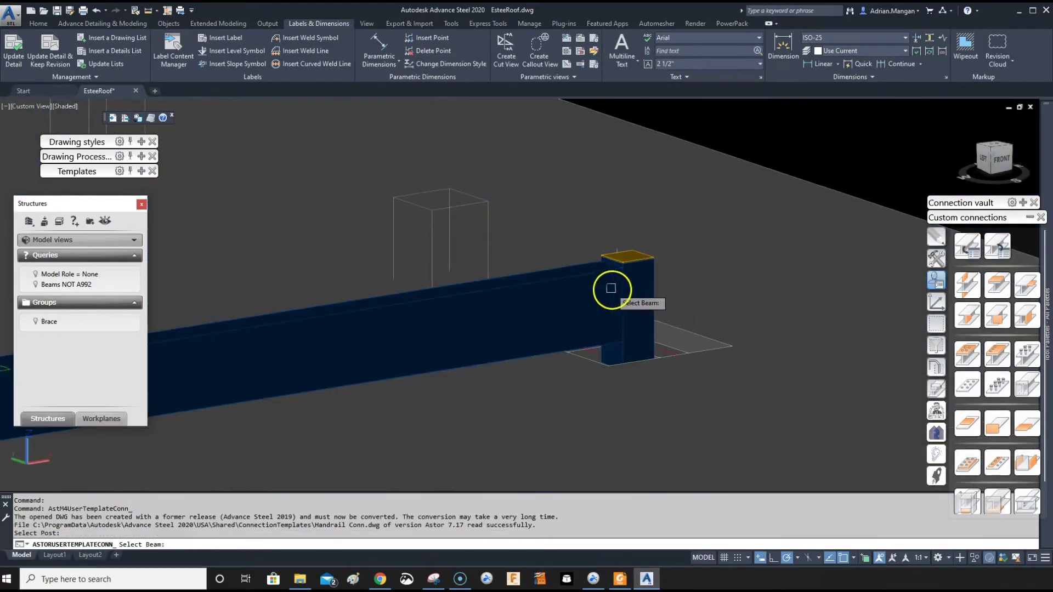
pyautogui.click(585, 278)
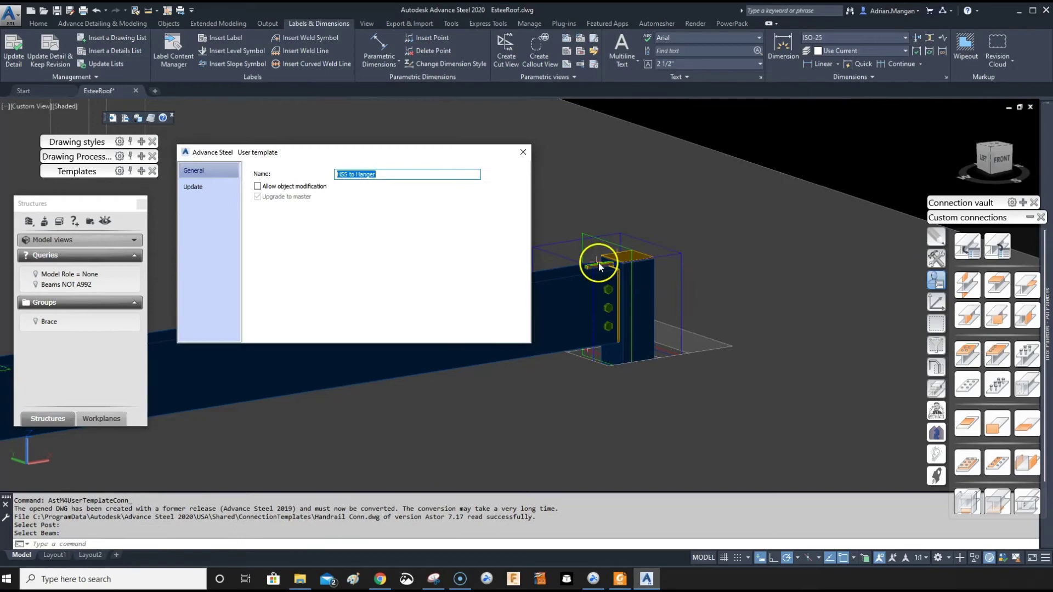
pyautogui.click(522, 152)
# Open the original connection's user template properties at the braced hanger post, review its name and driver prompts, and close them
pyautogui.scroll(-5, 653, 273)
pyautogui.scroll(3, 618, 313)
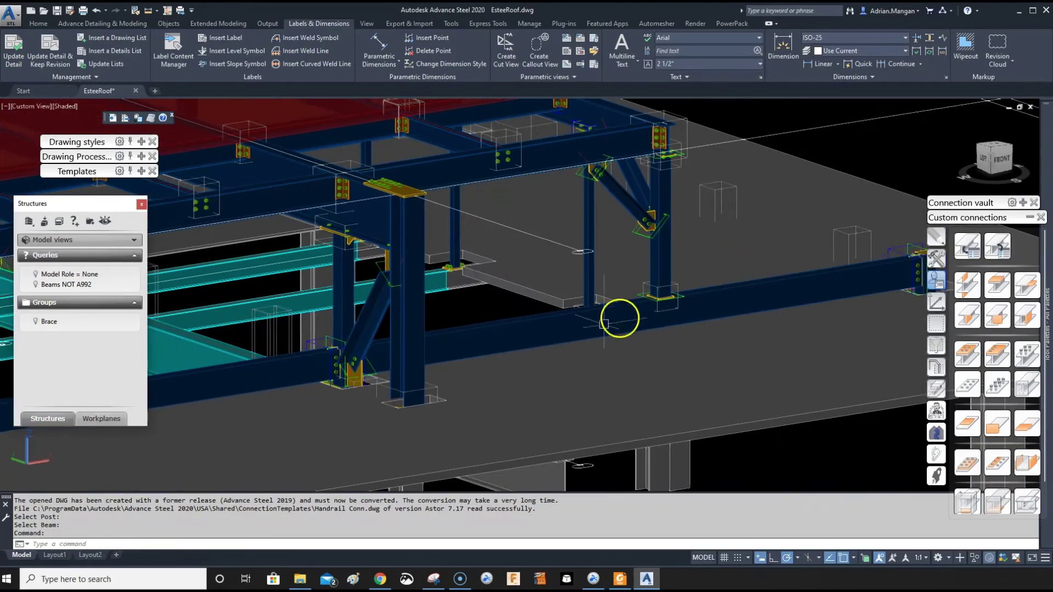
pyautogui.scroll(4, 313, 341)
pyautogui.doubleClick(310, 340)
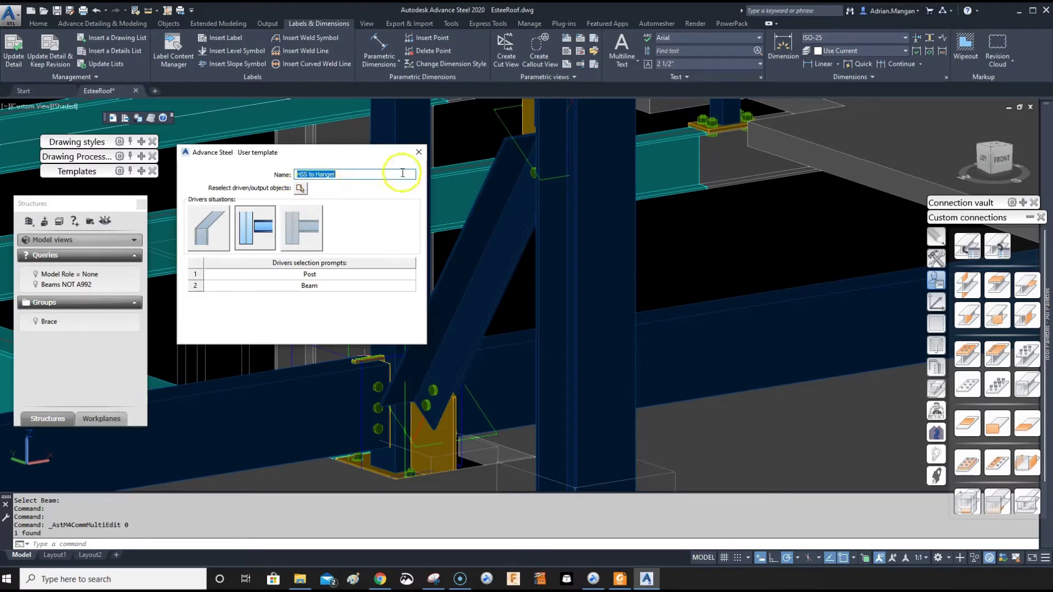
pyautogui.click(422, 158)
pyautogui.scroll(-6, 609, 266)
pyautogui.moveTo(761, 246); pyautogui.dragTo(596, 245, button='middle')
pyautogui.press('Escape')
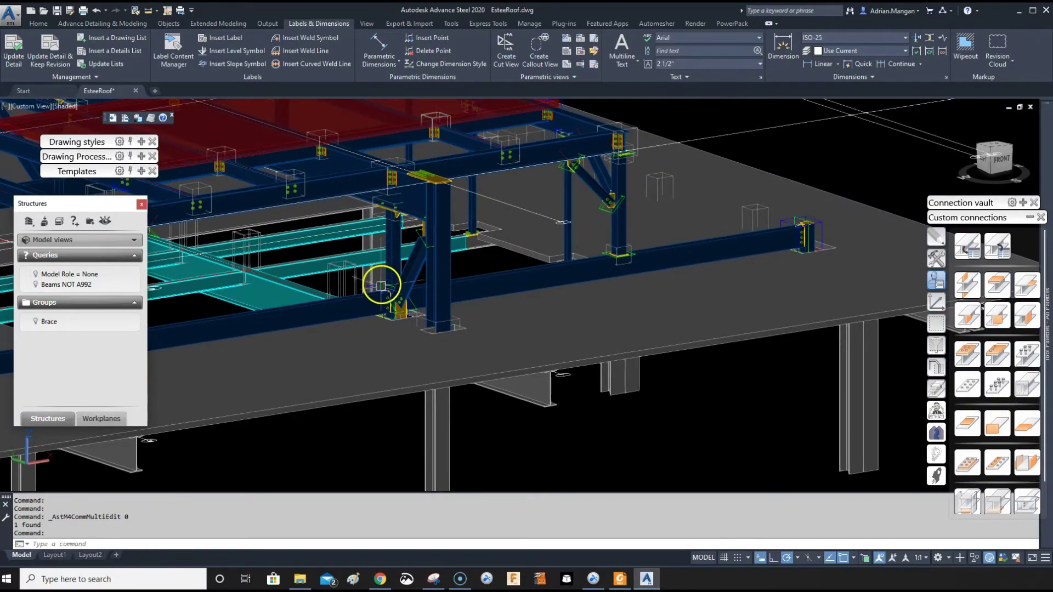
# Copy the end post's connection with Create by template to the braced hanger post and the beam on its opposite side
pyautogui.scroll(2, 387, 285)
pyautogui.keyDown('shift'); pyautogui.moveTo(484, 278); pyautogui.dragTo(339, 277, button='middle'); pyautogui.keyUp('shift')
pyautogui.scroll(3, 338, 277)
pyautogui.scroll(-3, 521, 313)
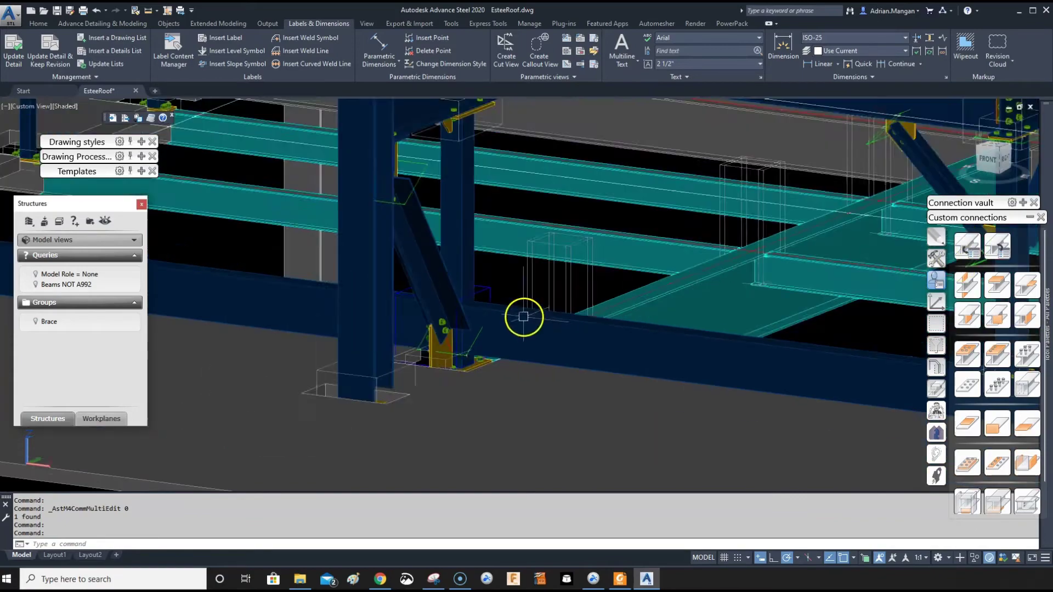
pyautogui.moveTo(521, 312); pyautogui.dragTo(200, 195, button='middle')
pyautogui.scroll(6, 781, 269)
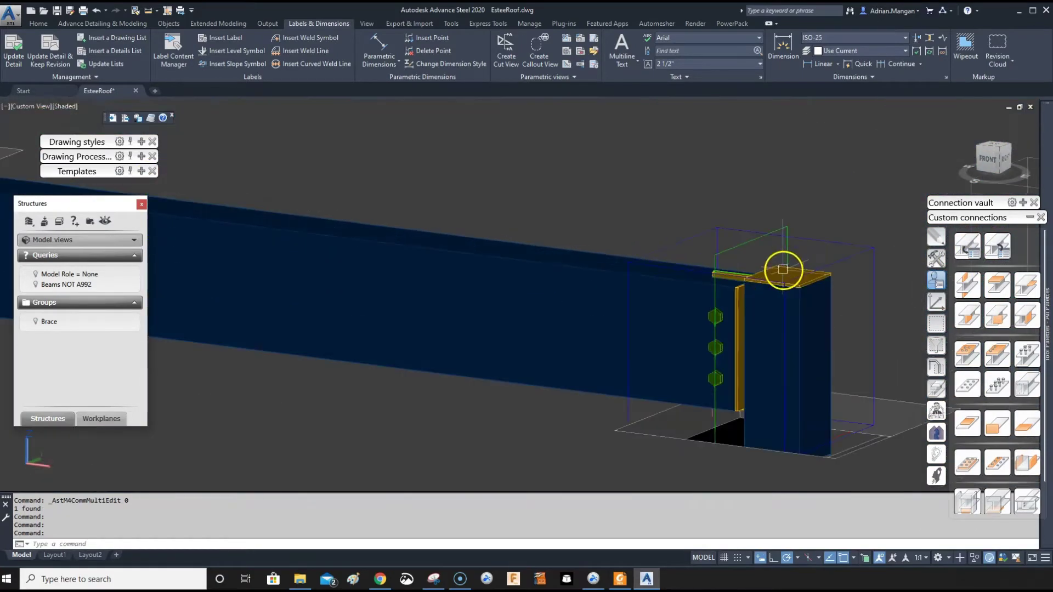
pyautogui.click(839, 262)
pyautogui.click(936, 258)
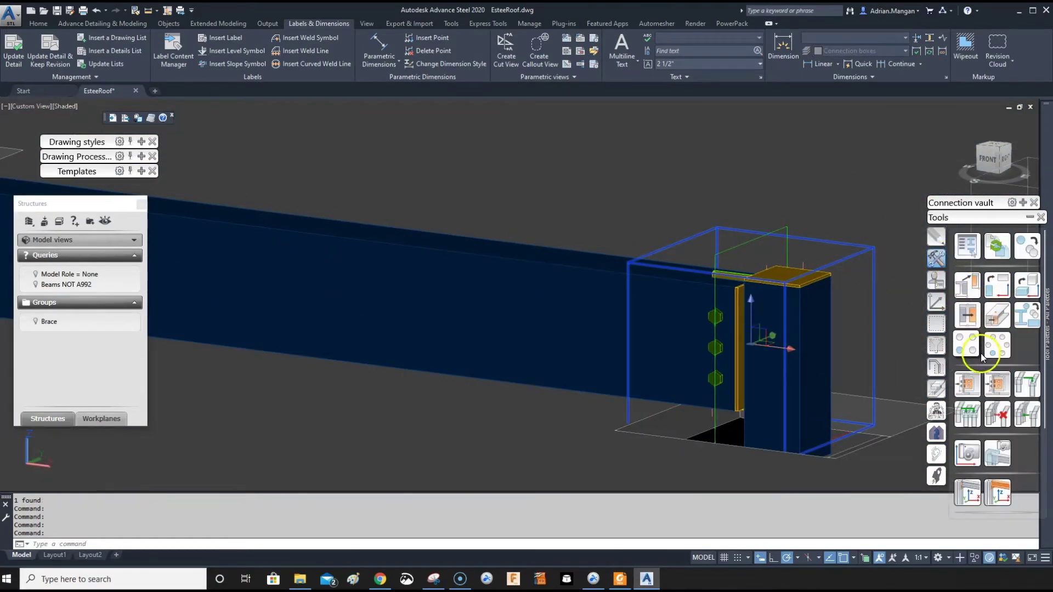
pyautogui.click(967, 384)
pyautogui.scroll(-3, 630, 274)
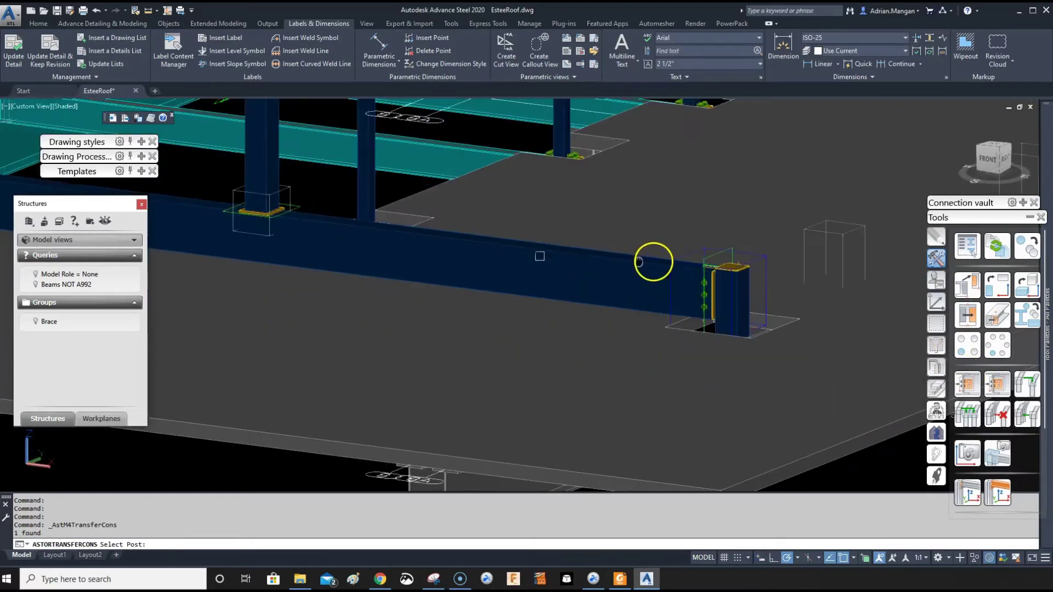
pyautogui.moveTo(340, 179); pyautogui.dragTo(816, 278, button='middle')
pyautogui.scroll(5, 424, 306)
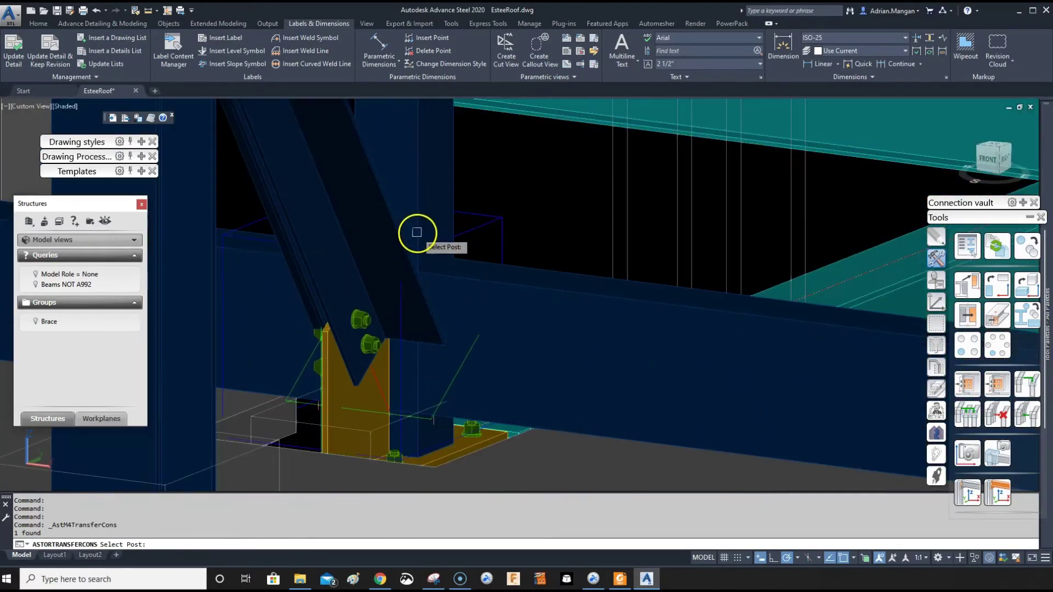
pyautogui.click(421, 220)
pyautogui.click(566, 291)
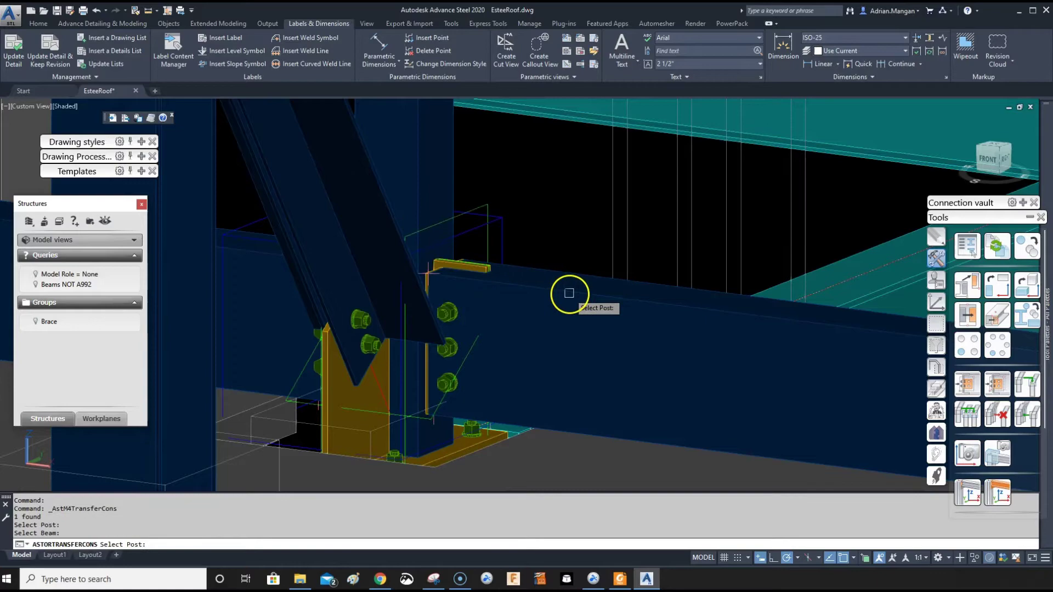
pyautogui.keyDown('shift'); pyautogui.moveTo(543, 306); pyautogui.dragTo(510, 301, button='middle'); pyautogui.keyUp('shift')
pyautogui.press('Return')
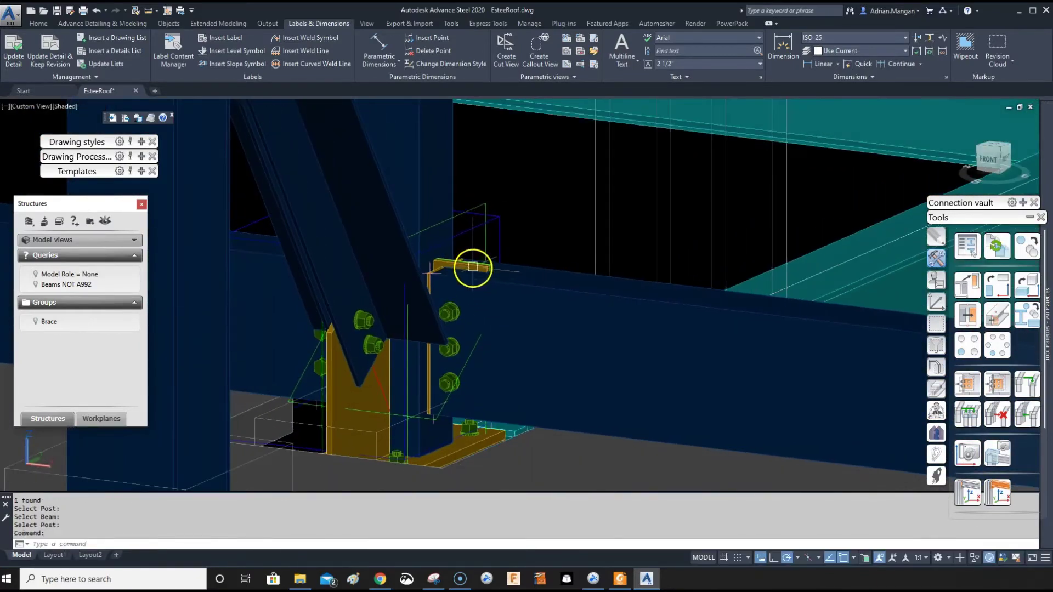
# Try to copy the end post's connection with Create by template to the short post and beam at another beam line's end
pyautogui.scroll(-6, 493, 255)
pyautogui.press('Escape')
pyautogui.scroll(6, 627, 240)
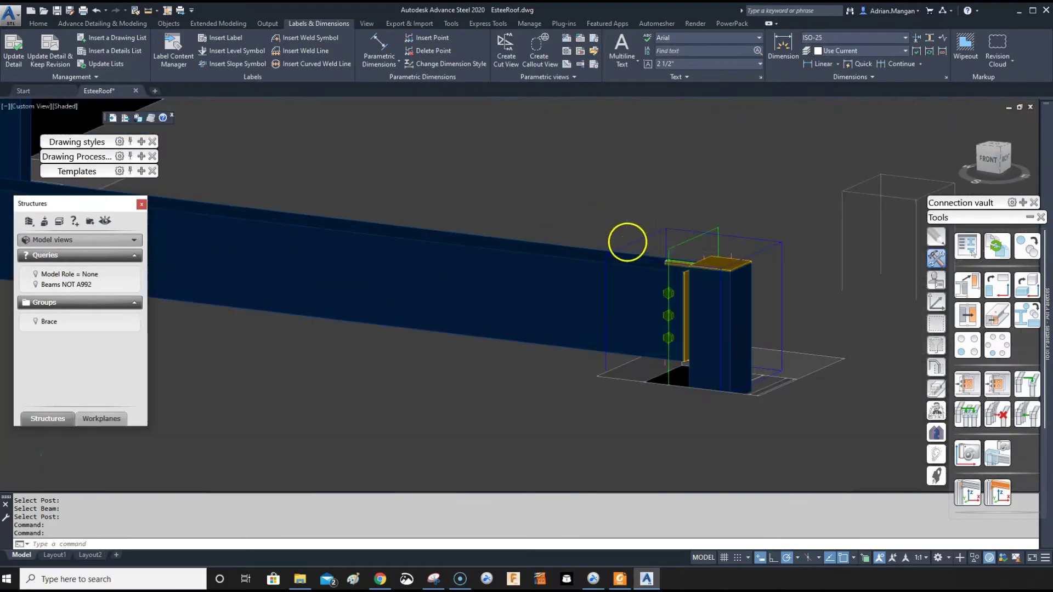
pyautogui.click(695, 251)
pyautogui.scroll(2, 747, 233)
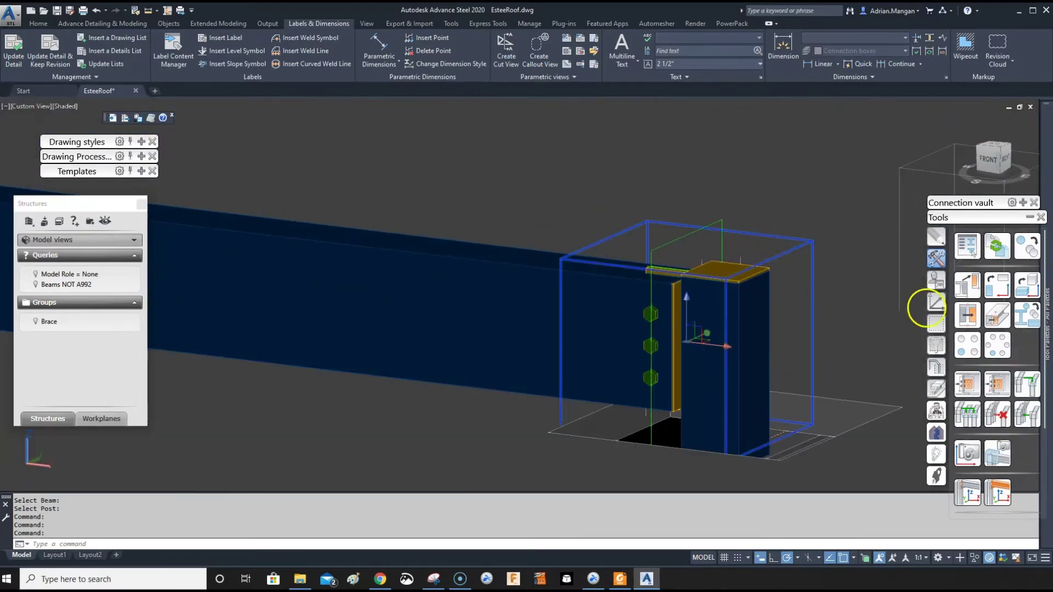
pyautogui.click(973, 384)
pyautogui.scroll(-5, 785, 259)
pyautogui.moveTo(785, 259); pyautogui.dragTo(463, 407, button='middle')
pyautogui.scroll(3, 881, 229)
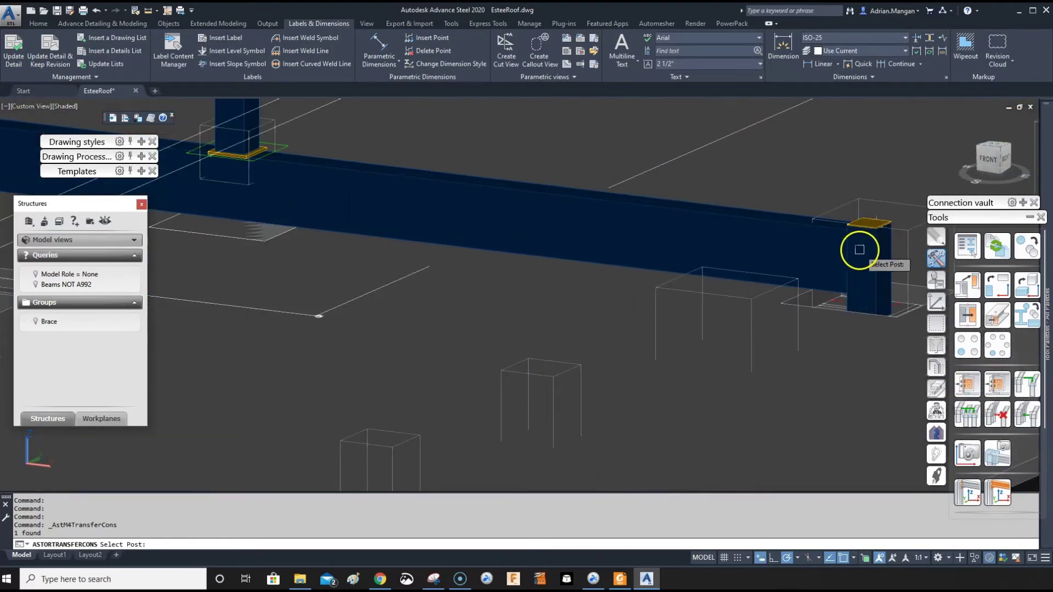
pyautogui.click(859, 250)
pyautogui.click(811, 245)
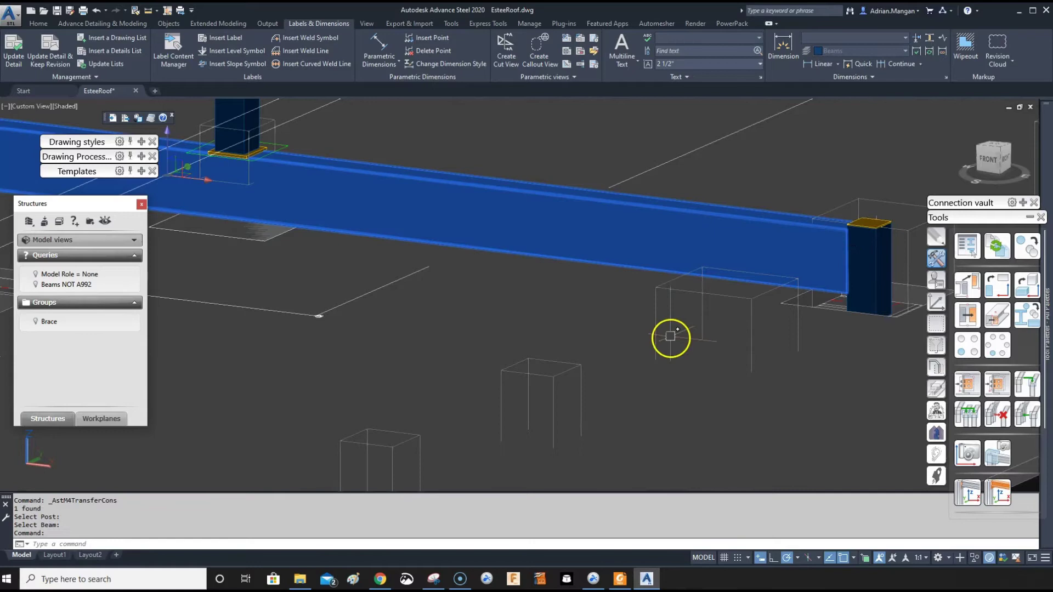
pyautogui.press('Escape')
# Copy the end post's connection with Create by template to the short capped post and beam at the other beam line's end
pyautogui.scroll(-3, 670, 336)
pyautogui.moveTo(684, 317); pyautogui.dragTo(703, 246, button='middle')
pyautogui.moveTo(524, 395); pyautogui.dragTo(595, 324, button='middle')
pyautogui.scroll(2, 364, 351)
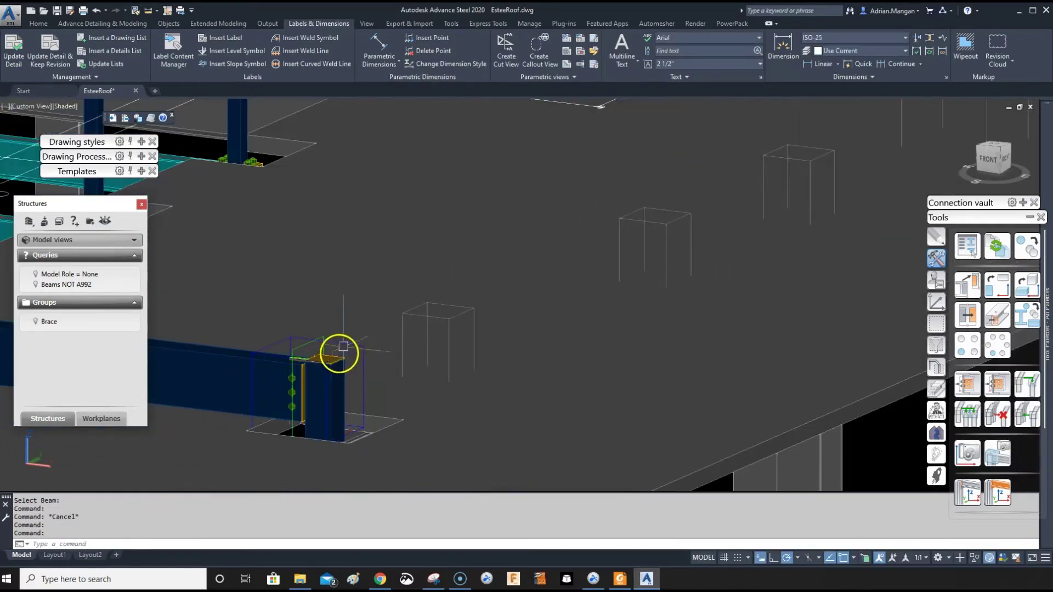
pyautogui.click(344, 346)
pyautogui.click(967, 384)
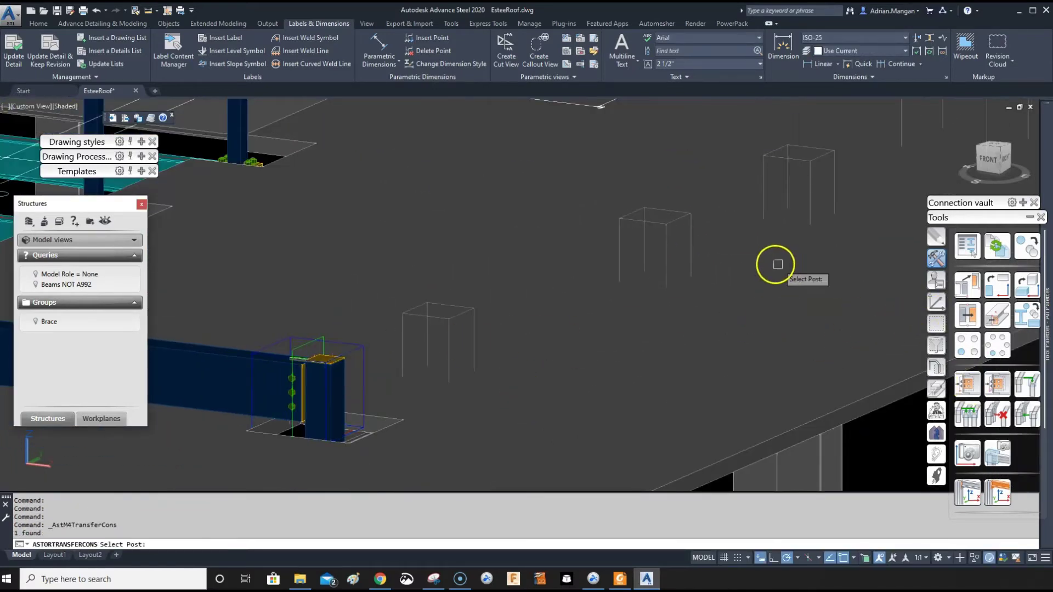
pyautogui.scroll(-3, 358, 393)
pyautogui.scroll(2, 572, 254)
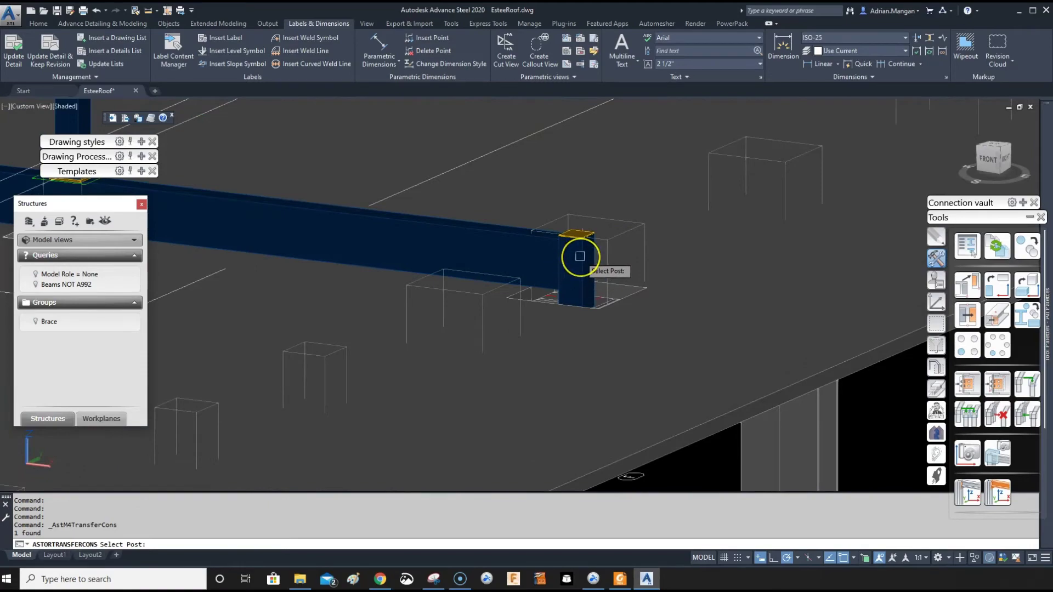
pyautogui.click(580, 256)
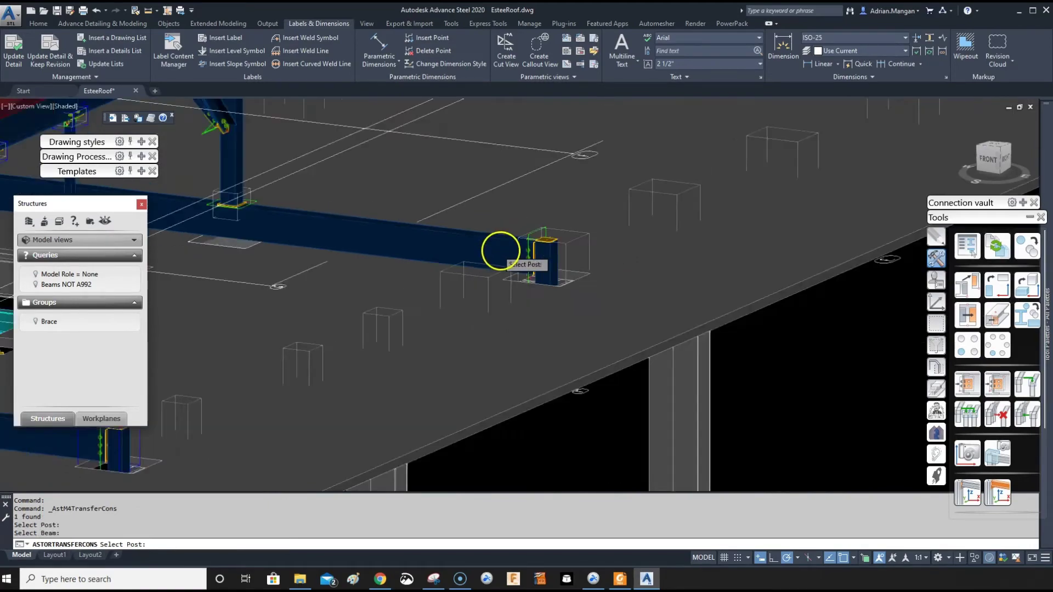
# Apply the copied connection to both sides of the far hanger post, pairing the post with each adjoining beam
pyautogui.scroll(-2, 500, 251)
pyautogui.moveTo(500, 250); pyautogui.dragTo(872, 333, button='middle')
pyautogui.scroll(5, 638, 284)
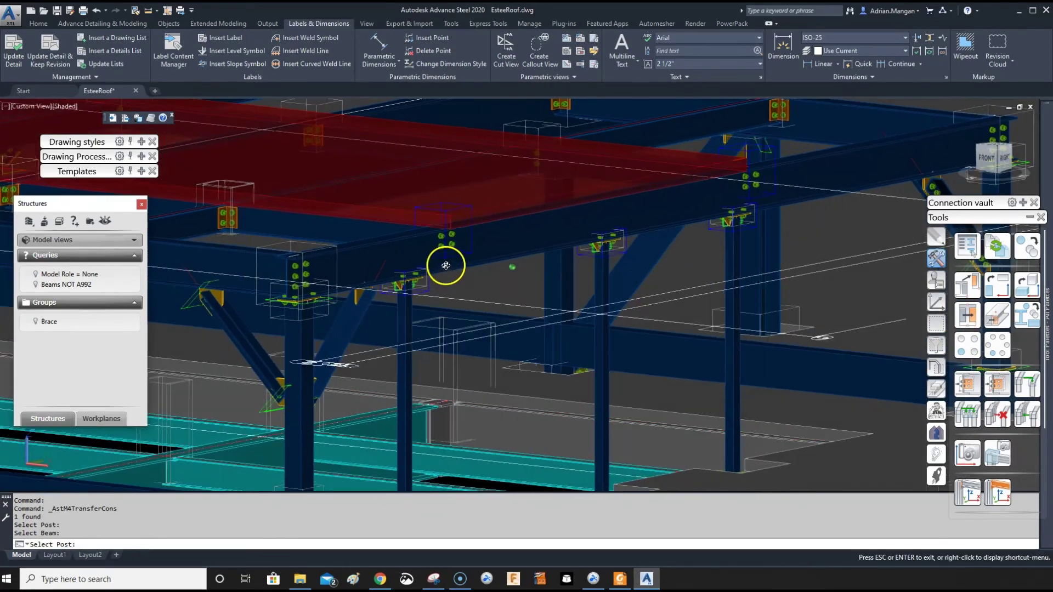
pyautogui.scroll(3, 538, 322)
pyautogui.click(597, 259)
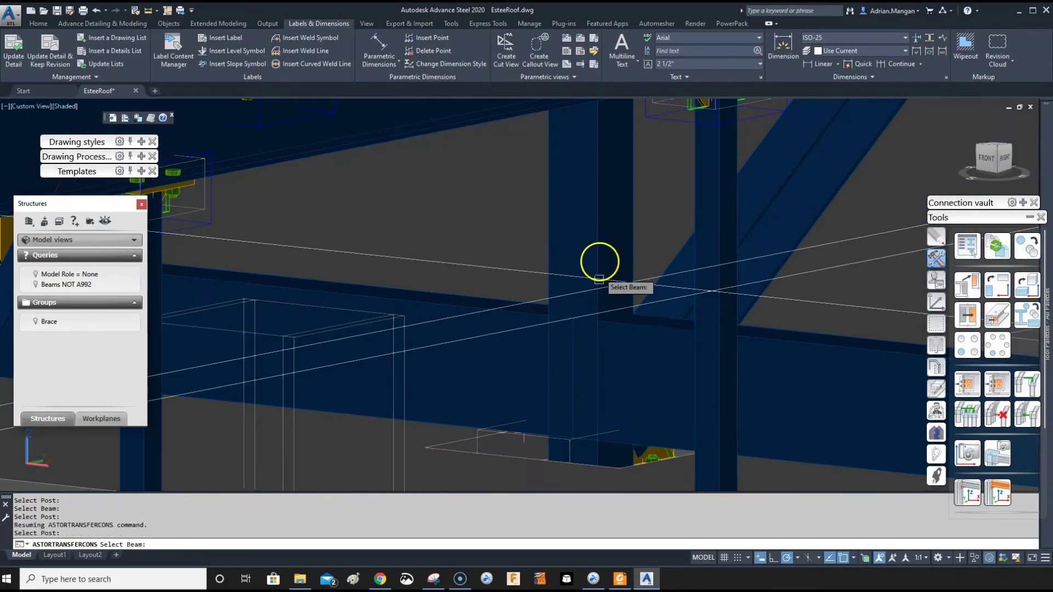
pyautogui.click(642, 334)
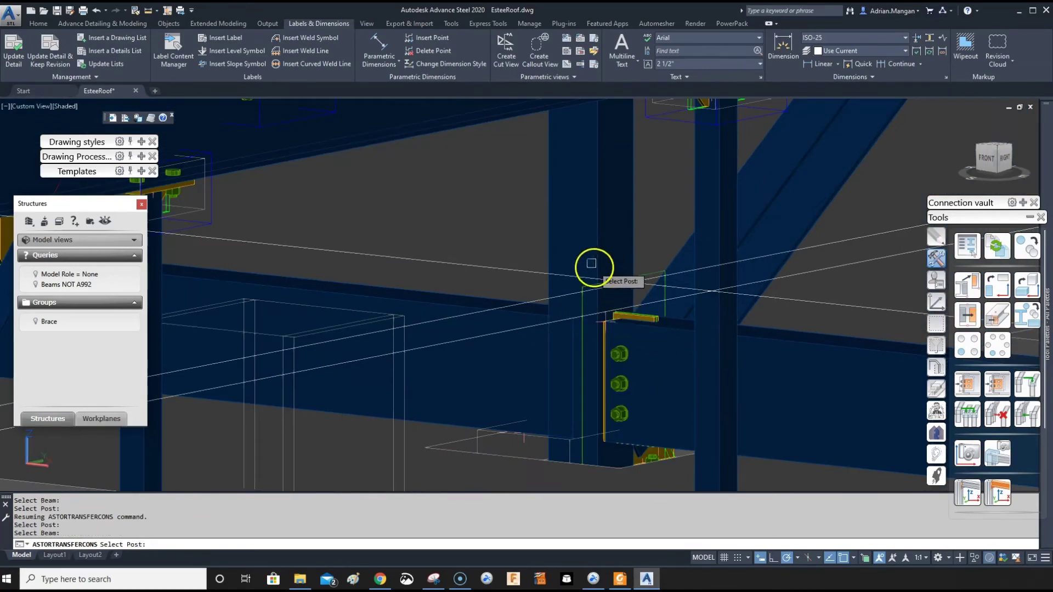
pyautogui.click(482, 302)
# Apply the copied connection to the short capped post and beam at the opposite end of the far beam line
pyautogui.scroll(-5, 488, 309)
pyautogui.keyDown('shift'); pyautogui.moveTo(489, 313); pyautogui.dragTo(595, 314, button='middle'); pyautogui.keyUp('shift')
pyautogui.moveTo(406, 357); pyautogui.dragTo(803, 322, button='middle')
pyautogui.scroll(-6, 766, 329)
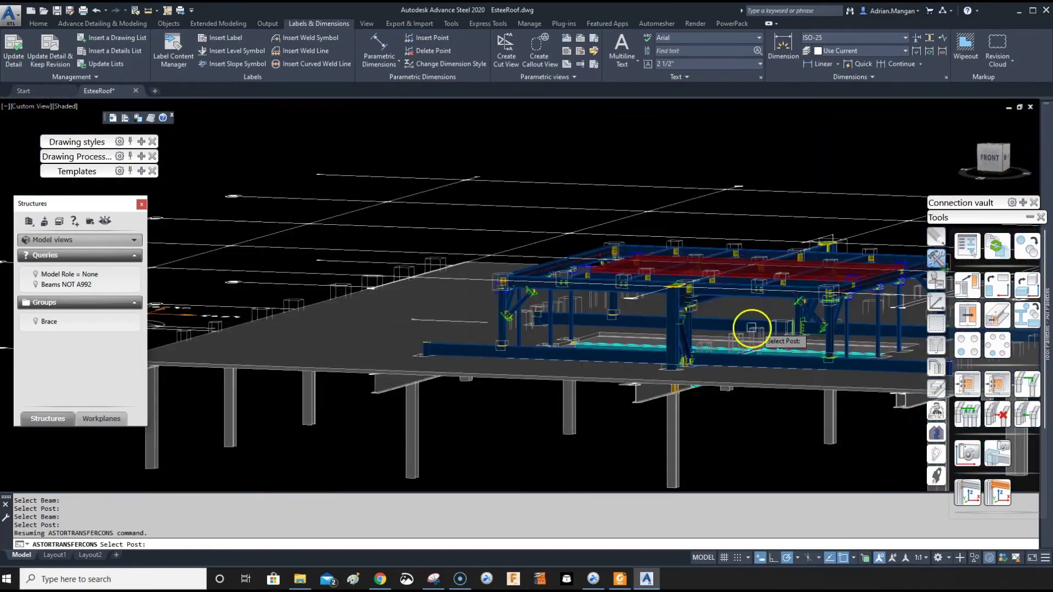
pyautogui.scroll(8, 543, 320)
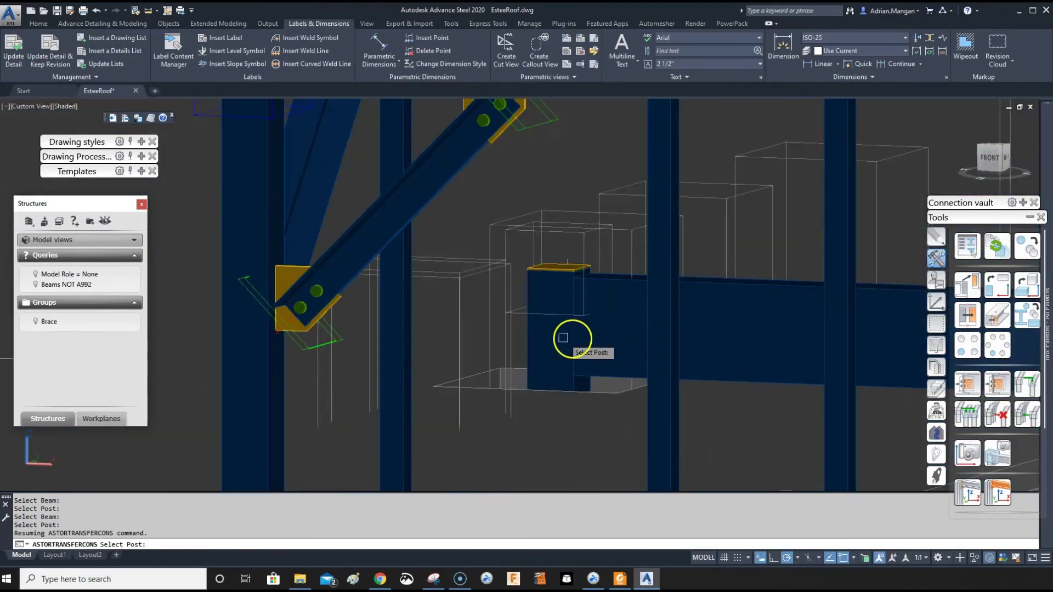
pyautogui.click(555, 340)
pyautogui.click(625, 285)
# Apply the copied connection to the remaining short end post and beam on the near beam line, and finish the copying
pyautogui.scroll(-5, 606, 347)
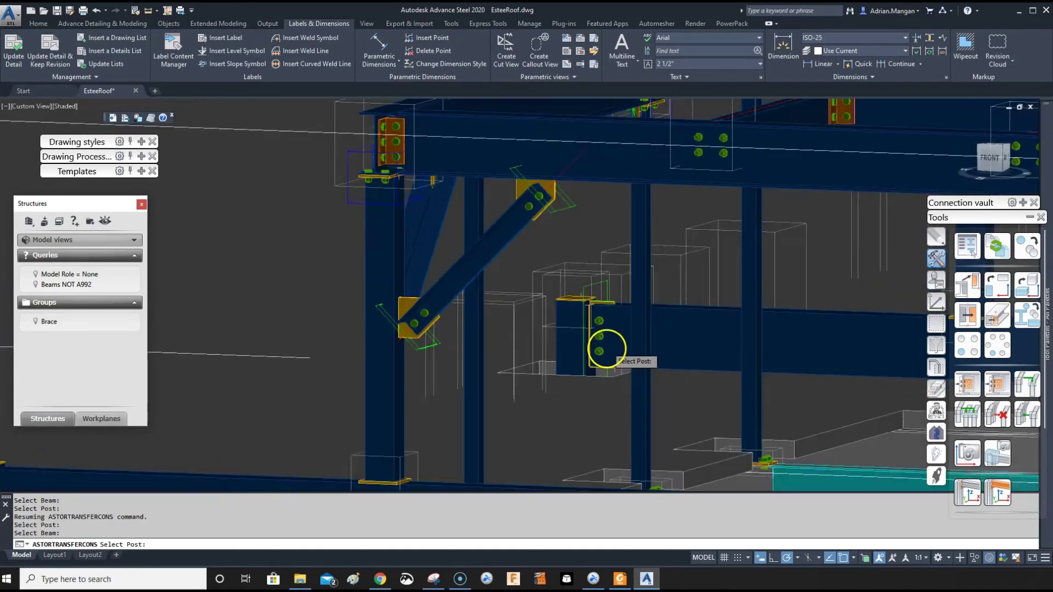
pyautogui.moveTo(607, 347); pyautogui.dragTo(708, 227, button='middle')
pyautogui.scroll(3, 333, 301)
pyautogui.click(356, 326)
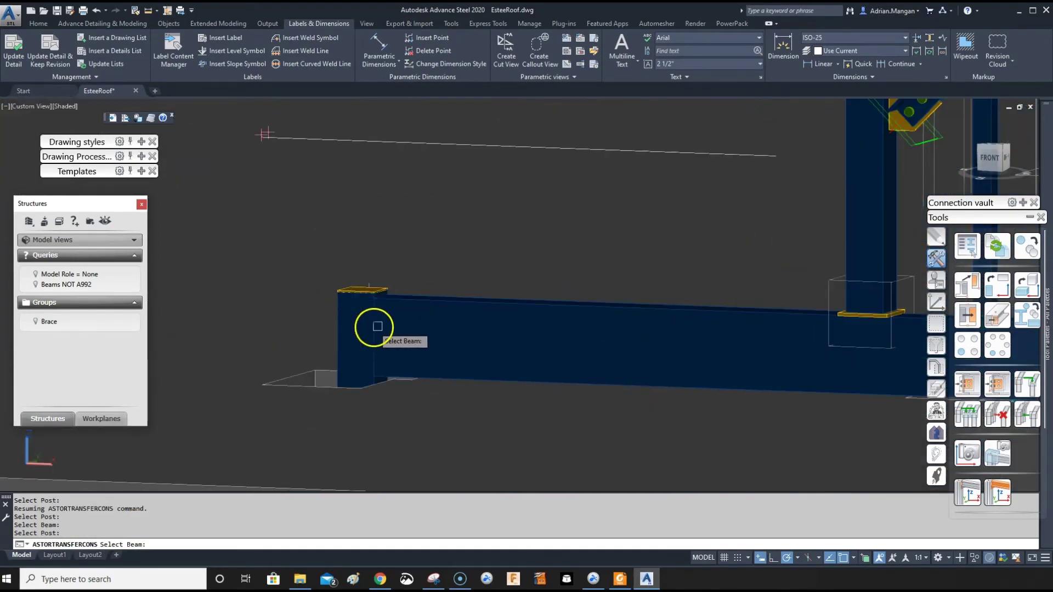
pyautogui.click(403, 307)
pyautogui.press('Return')
pyautogui.scroll(-4, 451, 358)
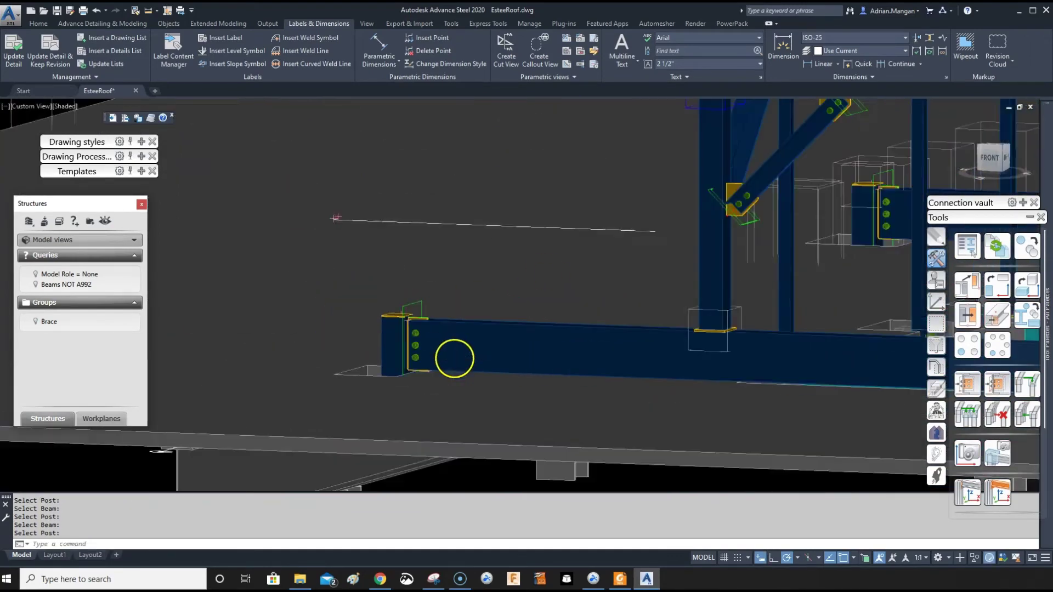
# Examine the copied post-to-beam connections along both beam lines of the whole roof frame
pyautogui.keyDown('shift'); pyautogui.moveTo(451, 359); pyautogui.dragTo(537, 388, button='middle'); pyautogui.keyUp('shift')
pyautogui.moveTo(652, 401); pyautogui.dragTo(480, 365, button='middle')
pyautogui.scroll(-3, 479, 364)
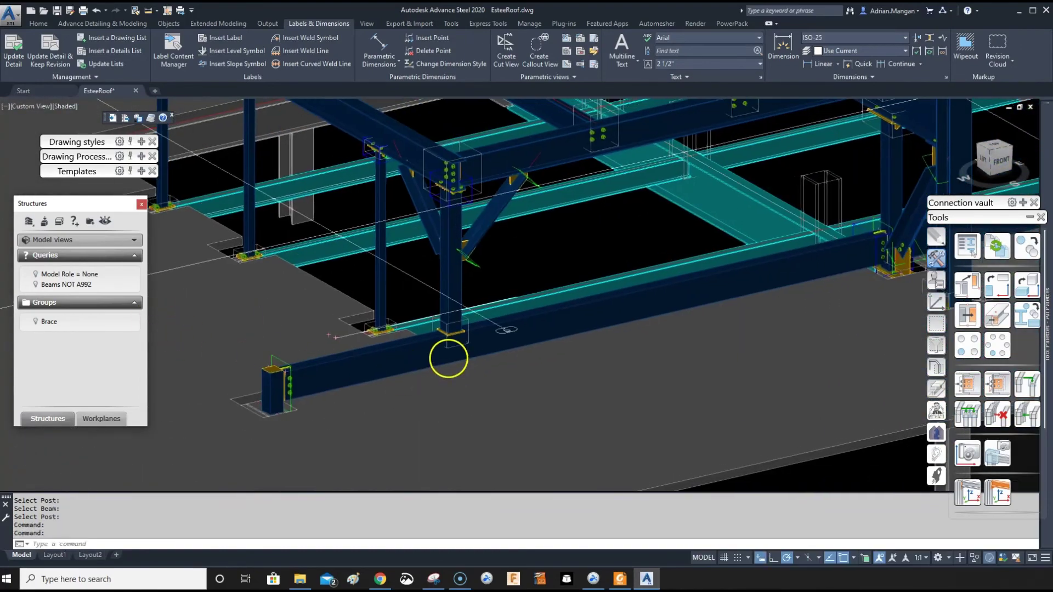
pyautogui.scroll(-4, 447, 358)
pyautogui.press('Escape')
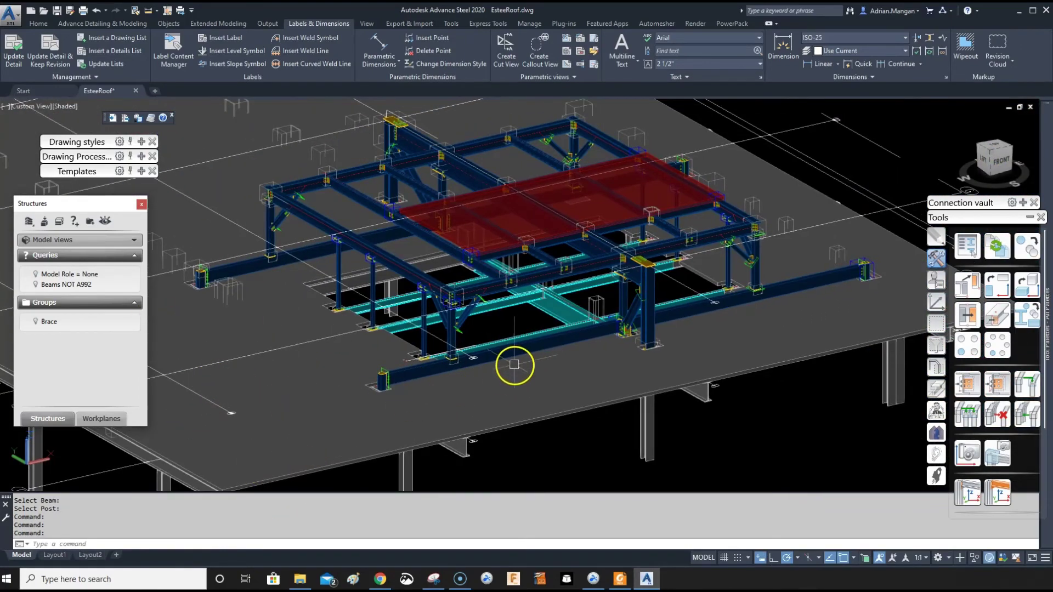
pyautogui.moveTo(514, 365); pyautogui.dragTo(606, 373, button='middle')
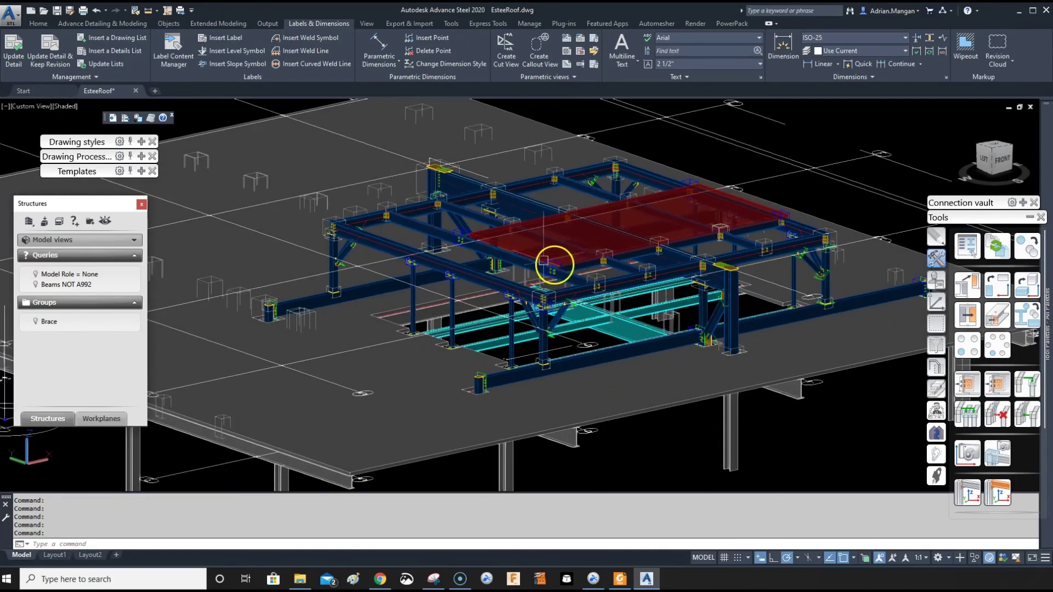
# Open the recent drawing ADM STAIR and view the available custom connection templates without inserting one
pyautogui.click(40, 92)
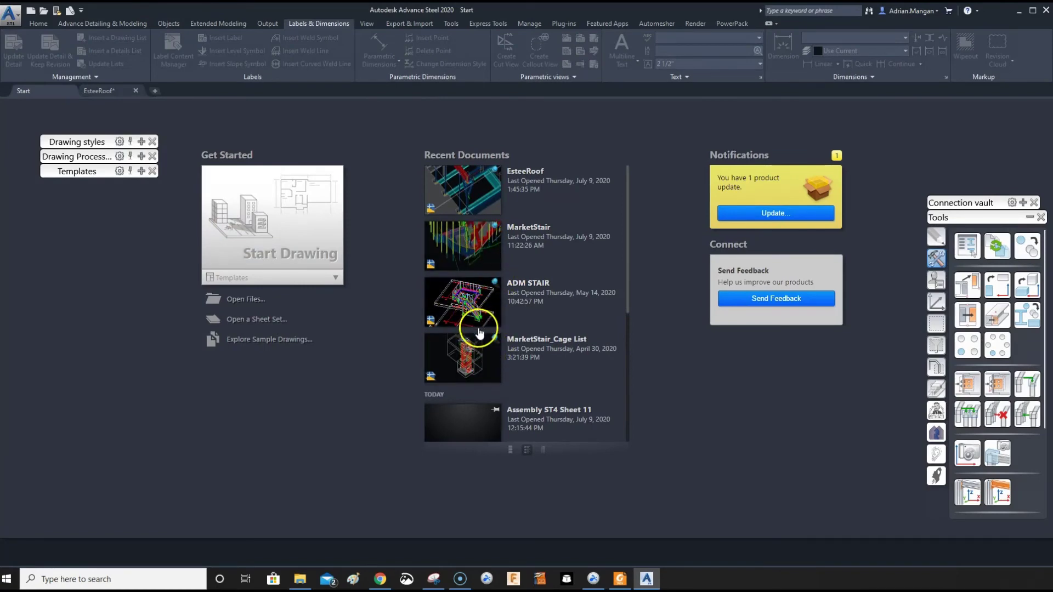
pyautogui.click(469, 299)
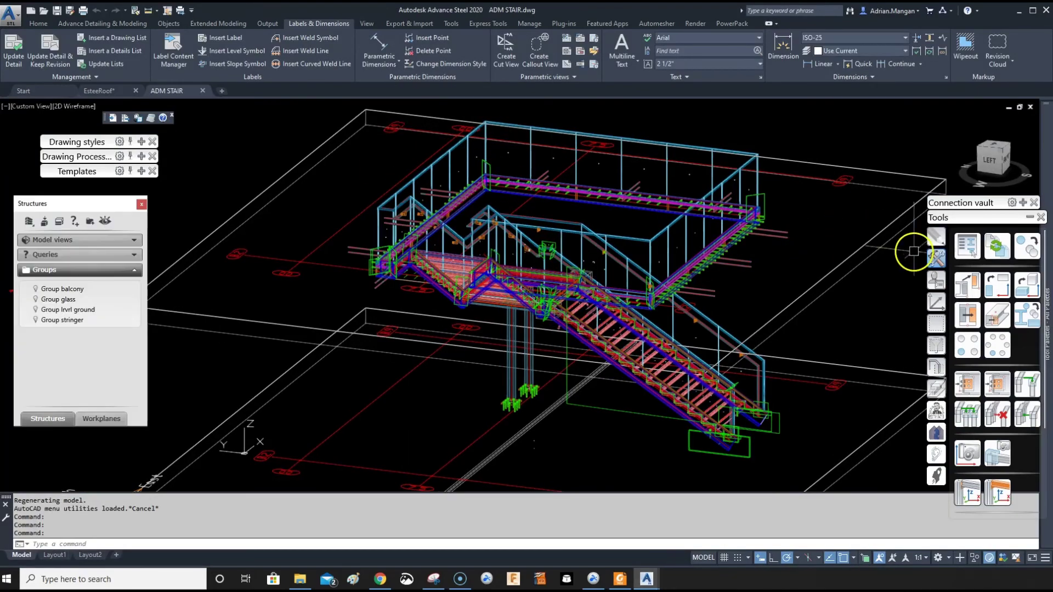
pyautogui.click(936, 283)
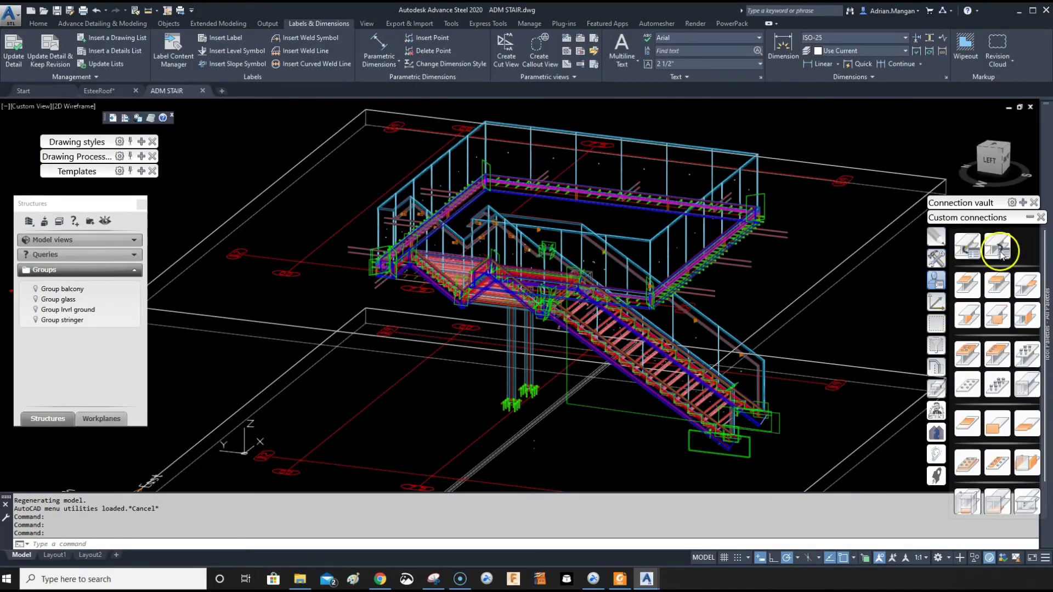
pyautogui.click(998, 246)
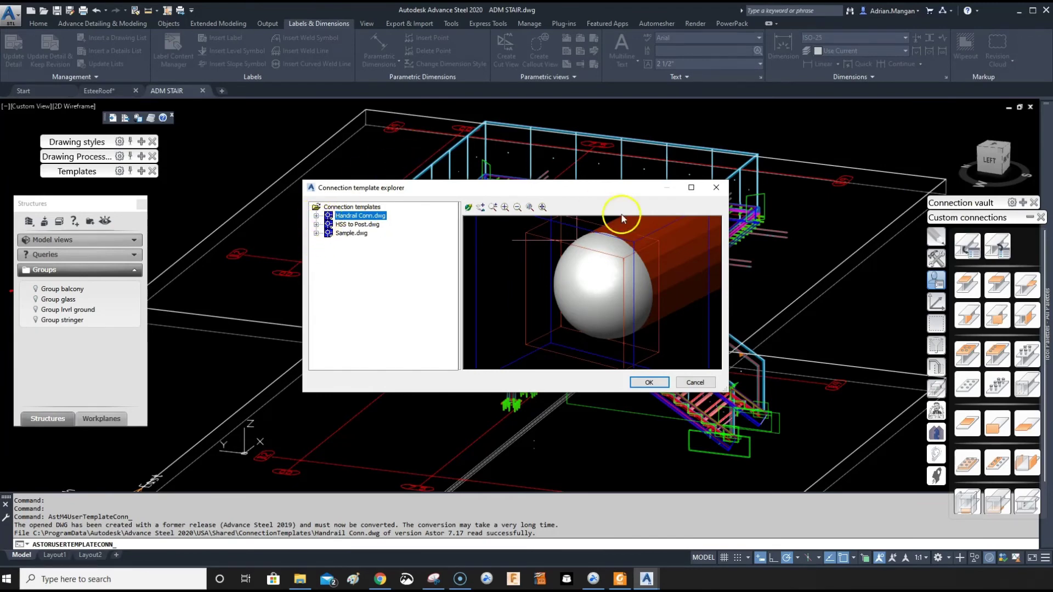
pyautogui.click(716, 188)
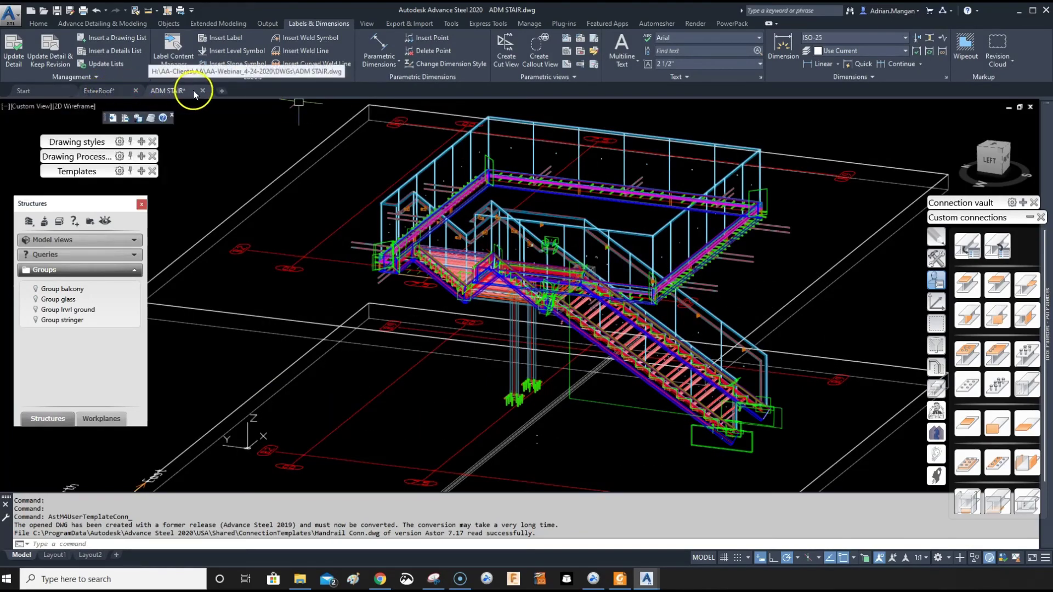
# Return to the EsteeRoof drawing and inspect the roof frame's joints near the front corner
pyautogui.click(119, 92)
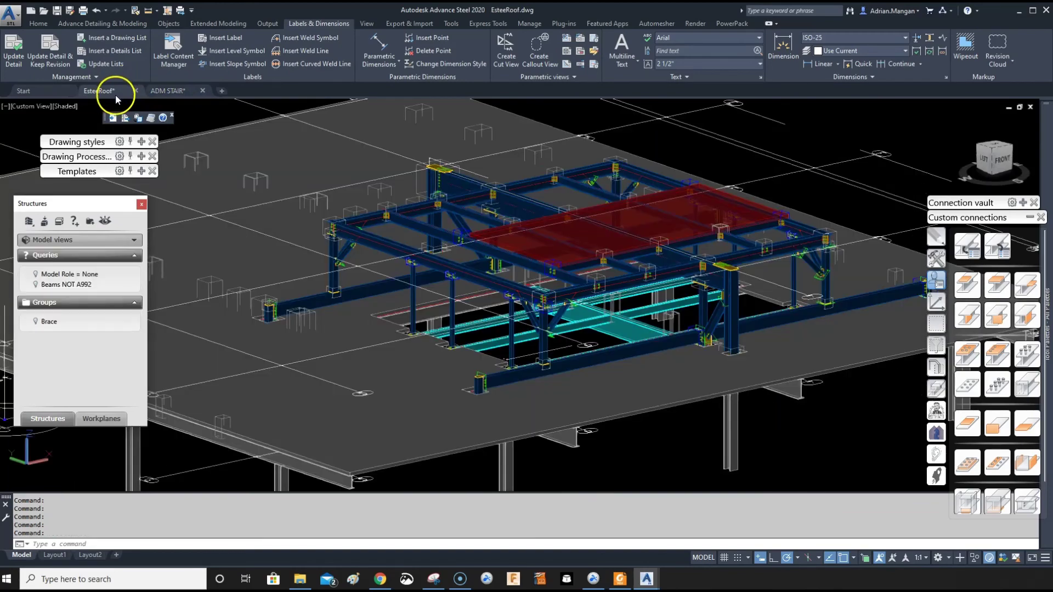
pyautogui.moveTo(481, 305)
pyautogui.mouseDown(button='middle')
pyautogui.moveTo(560, 360)
pyautogui.moveTo(564, 337)
pyautogui.mouseUp(button='middle')
pyautogui.scroll(5, 560, 361)
pyautogui.press('Escape')
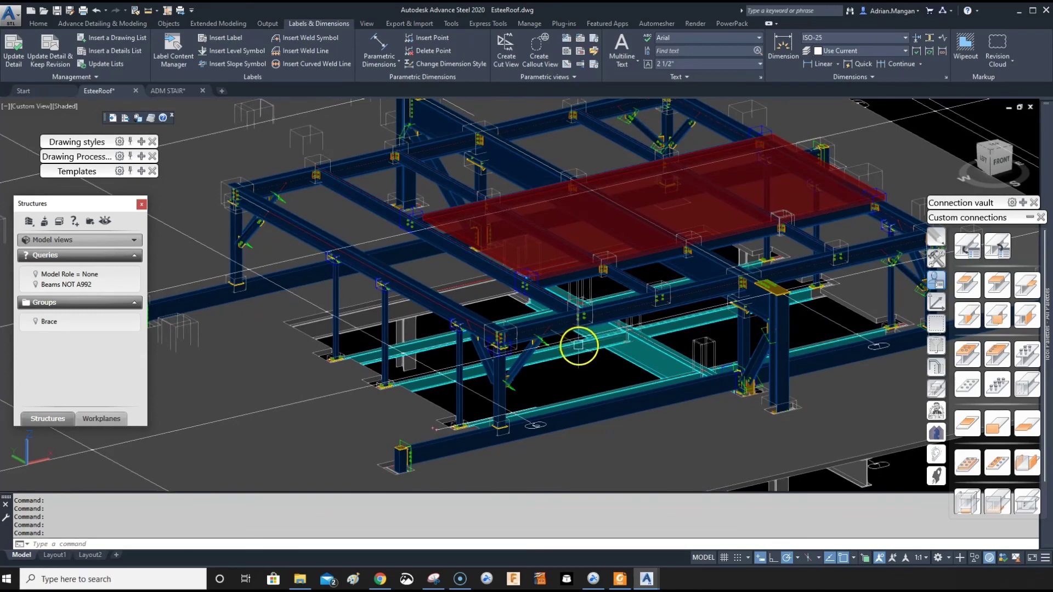
pyautogui.scroll(-5, 586, 309)
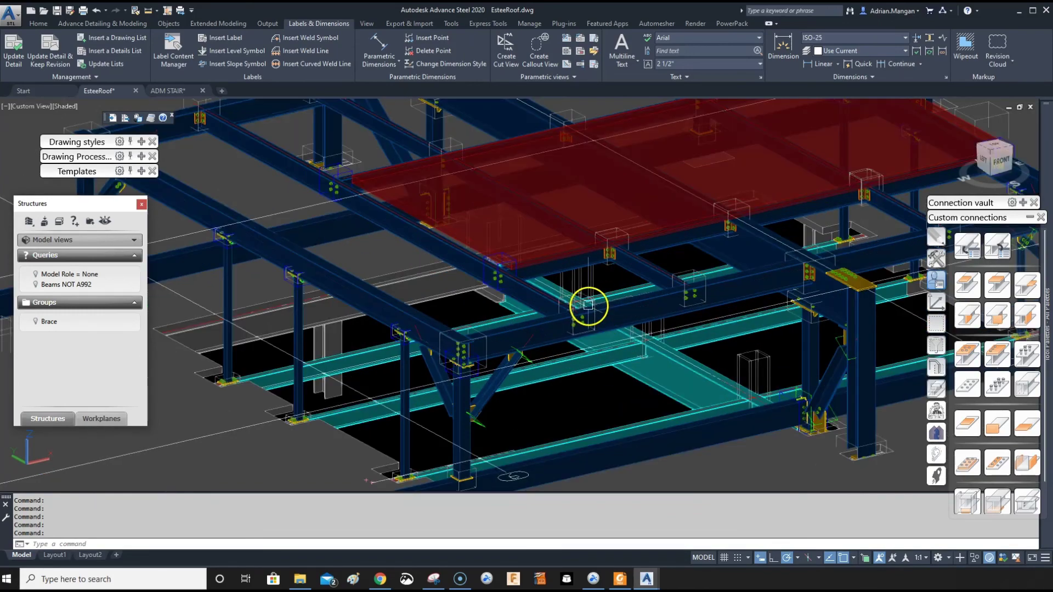